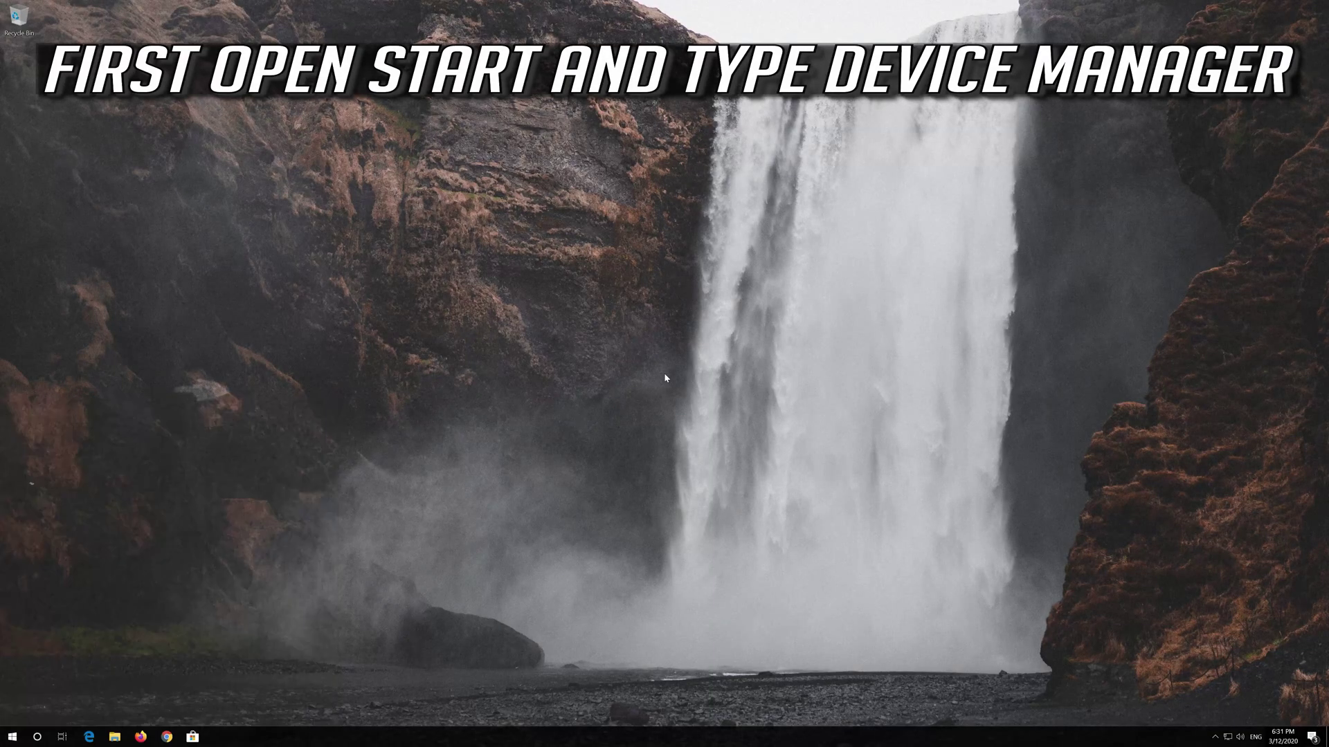
type("device manage")
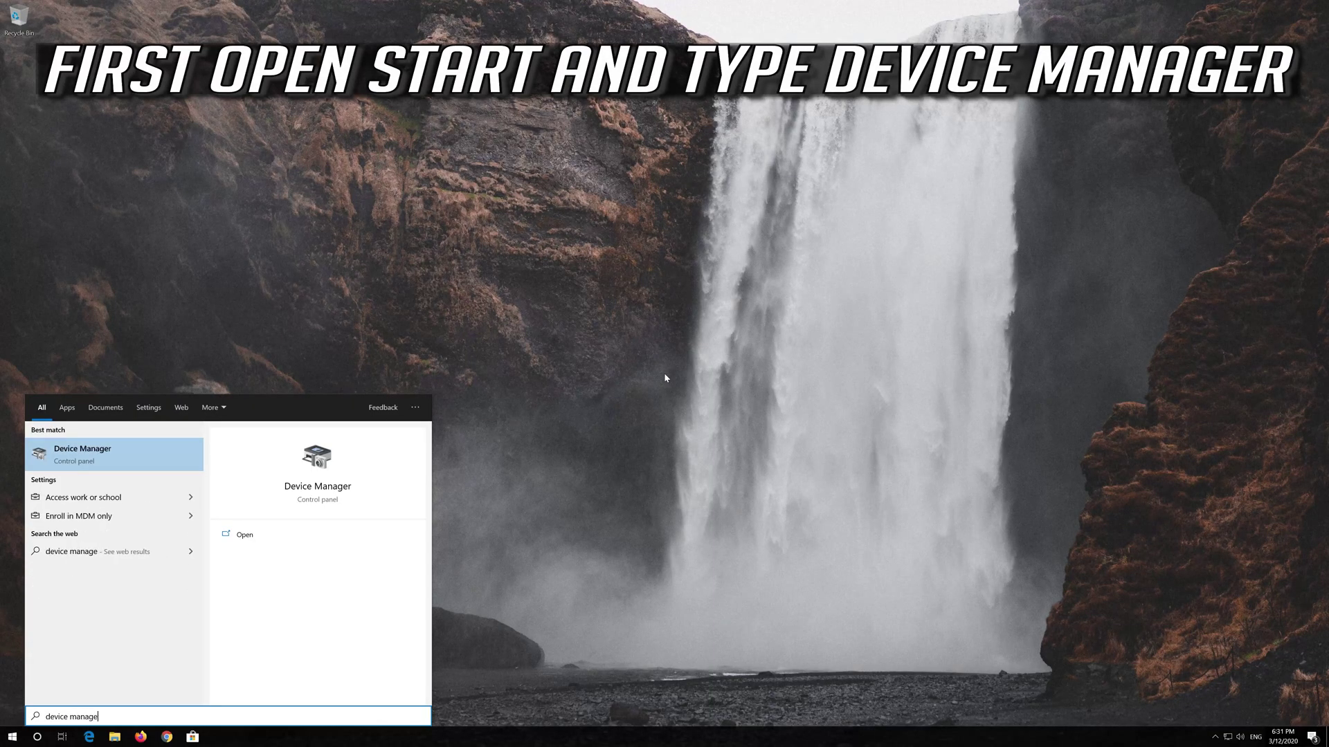
type("r")
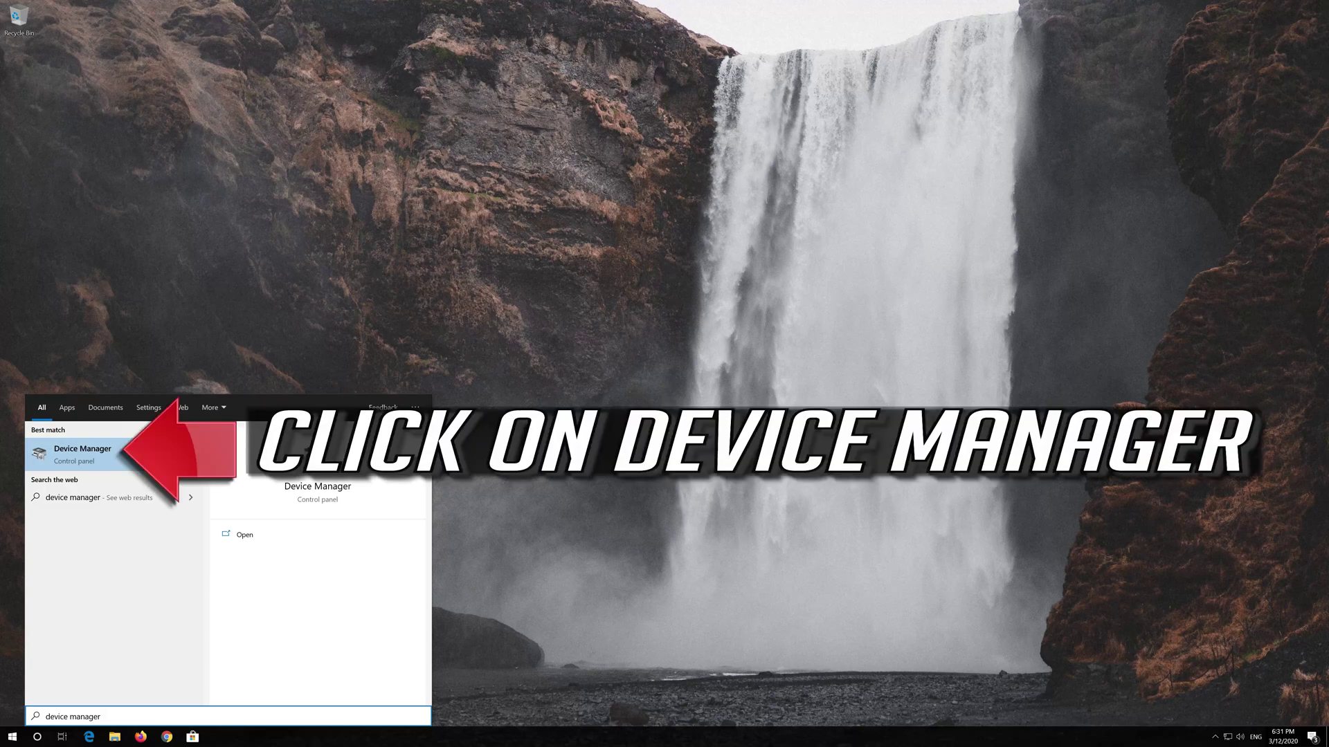
Step: Open Device Manager, expand Sound, video and game controllers, and right-click High Definition Audio Device
left_click(99, 456)
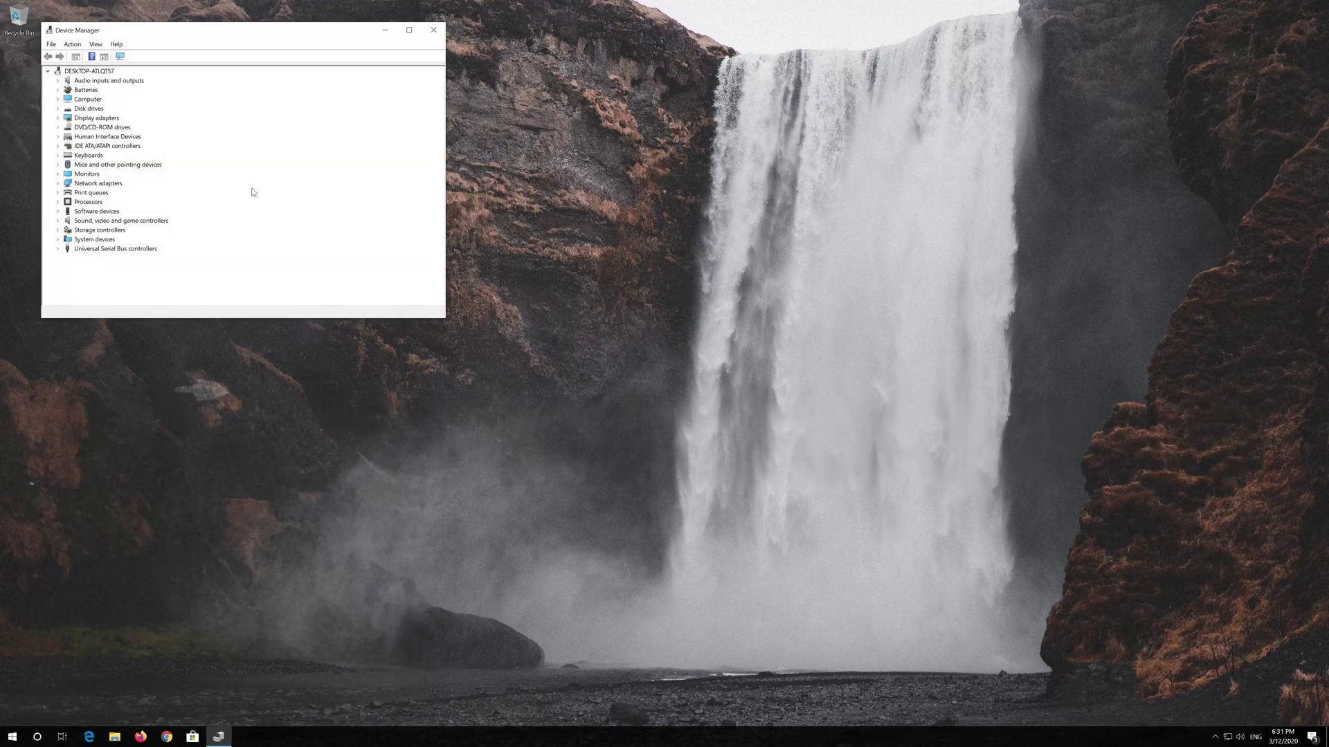
left_click_drag(279, 43, 648, 187)
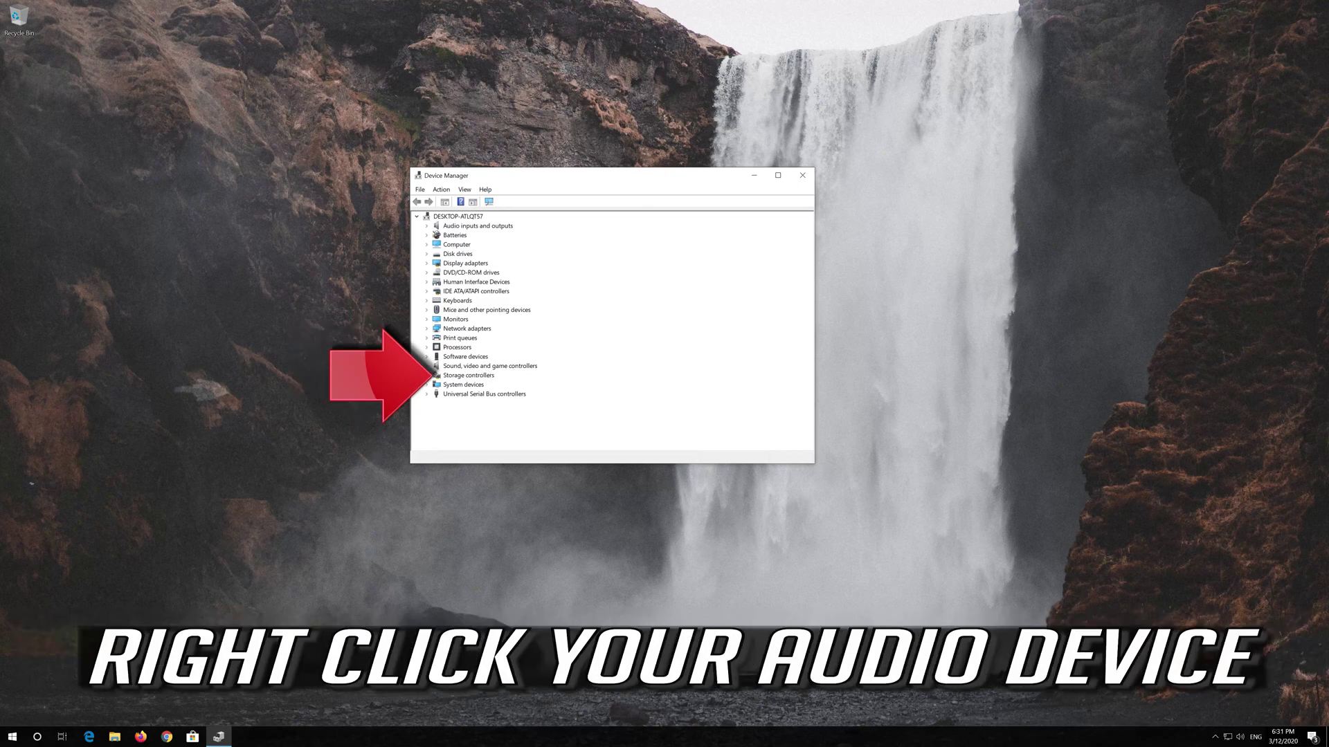
left_click(426, 366)
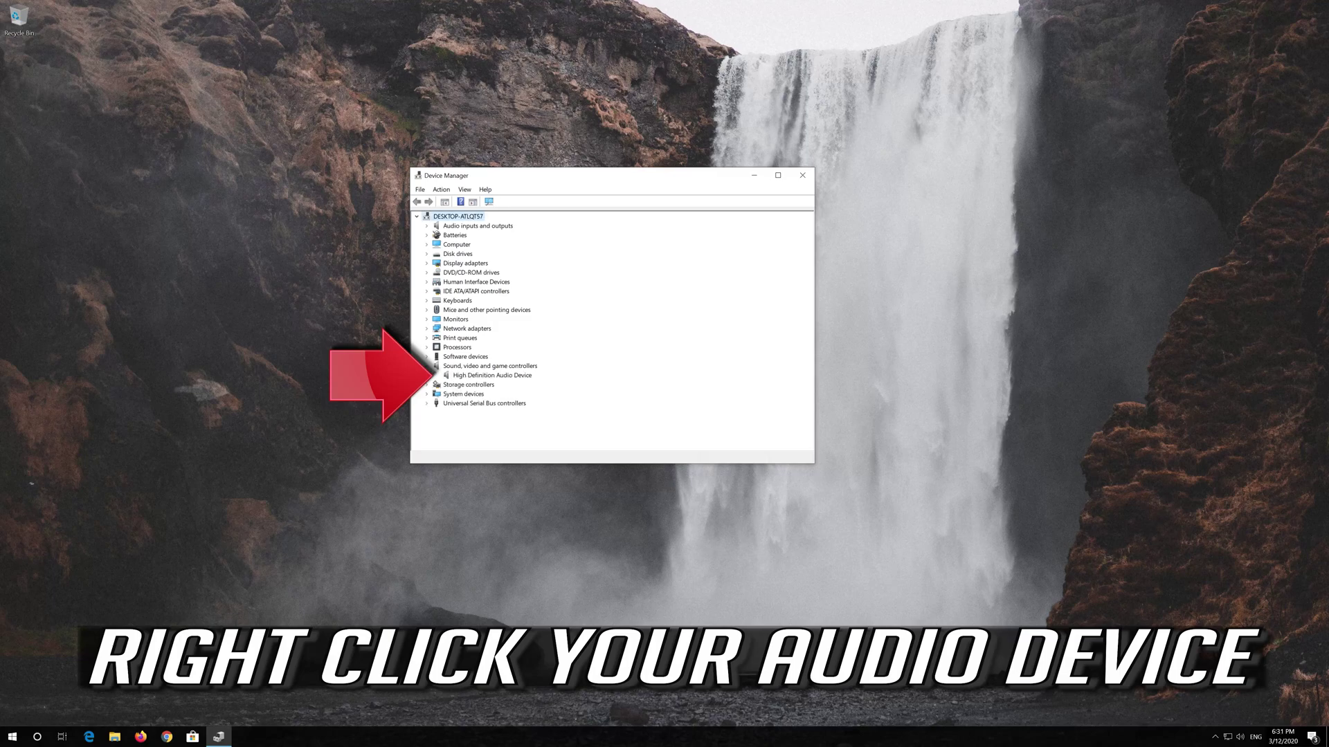
left_click(467, 377)
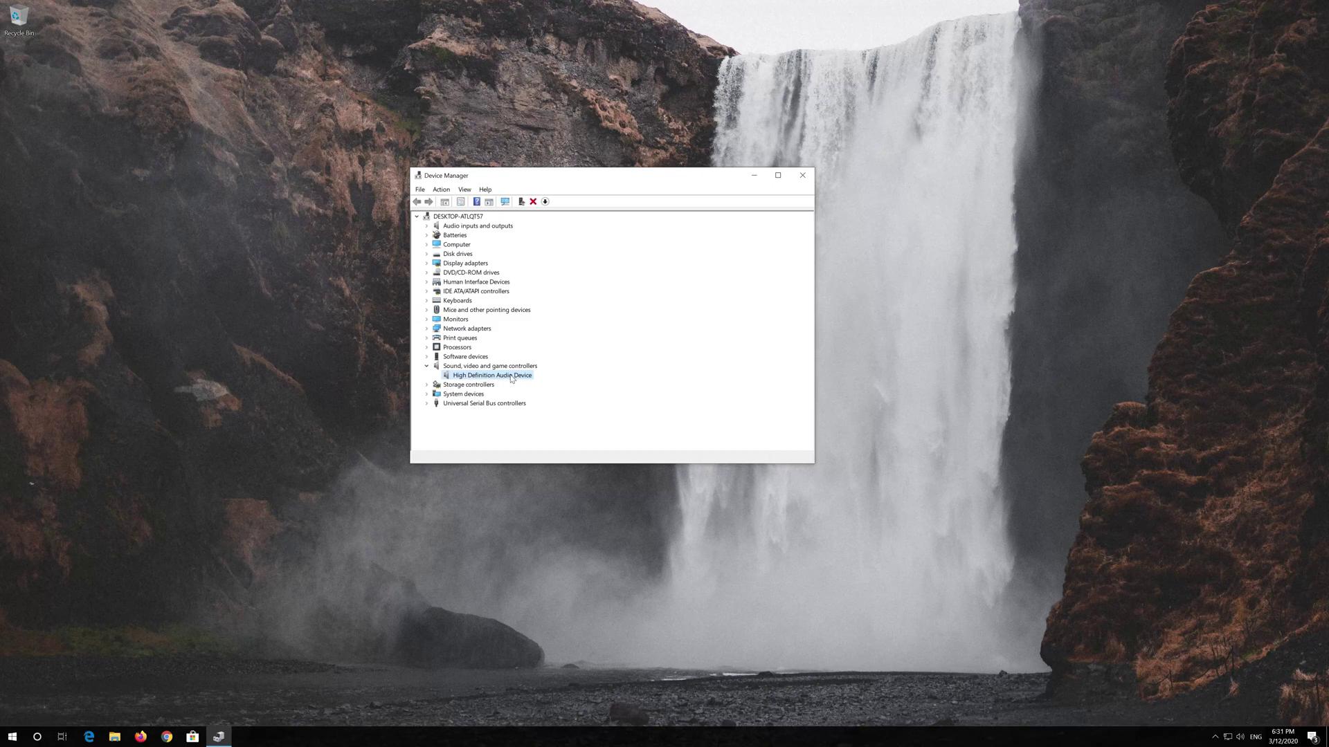
right_click(510, 378)
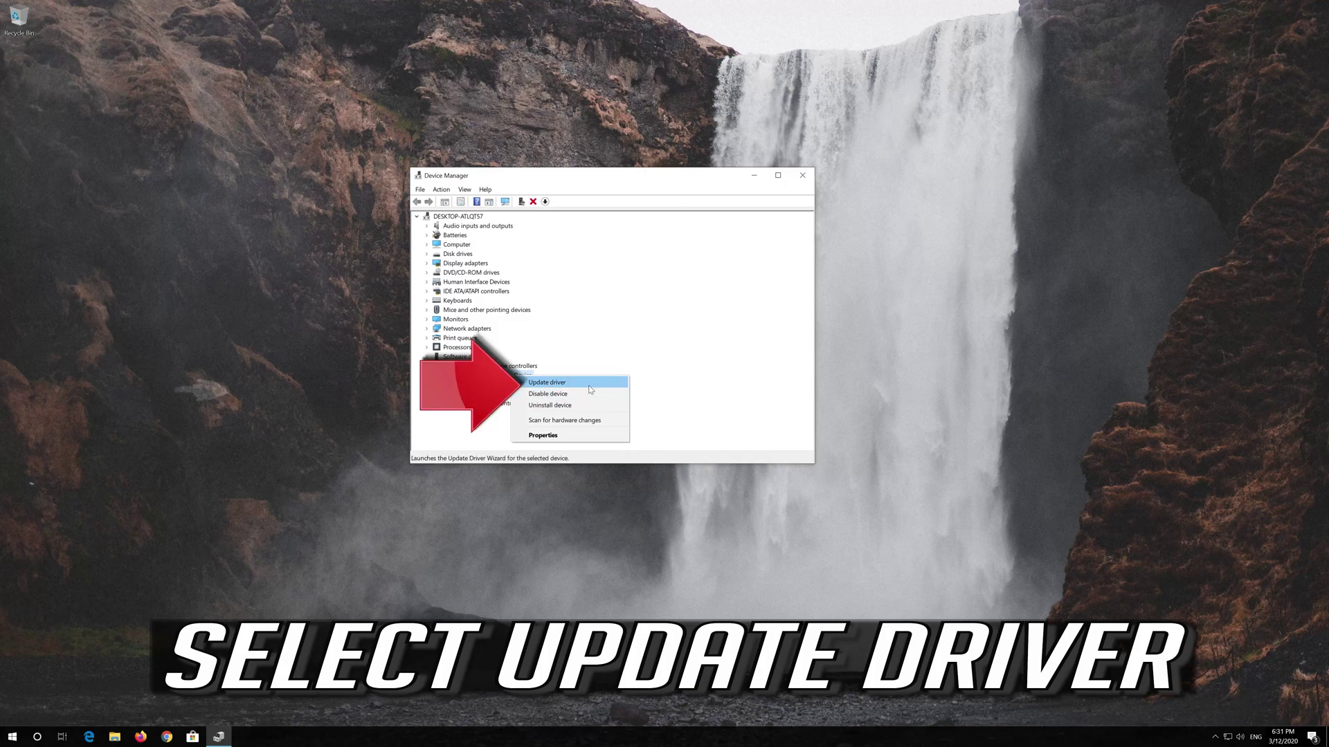
Step: Search automatically for a newer audio driver, then look for drivers on Windows Update
left_click(584, 383)
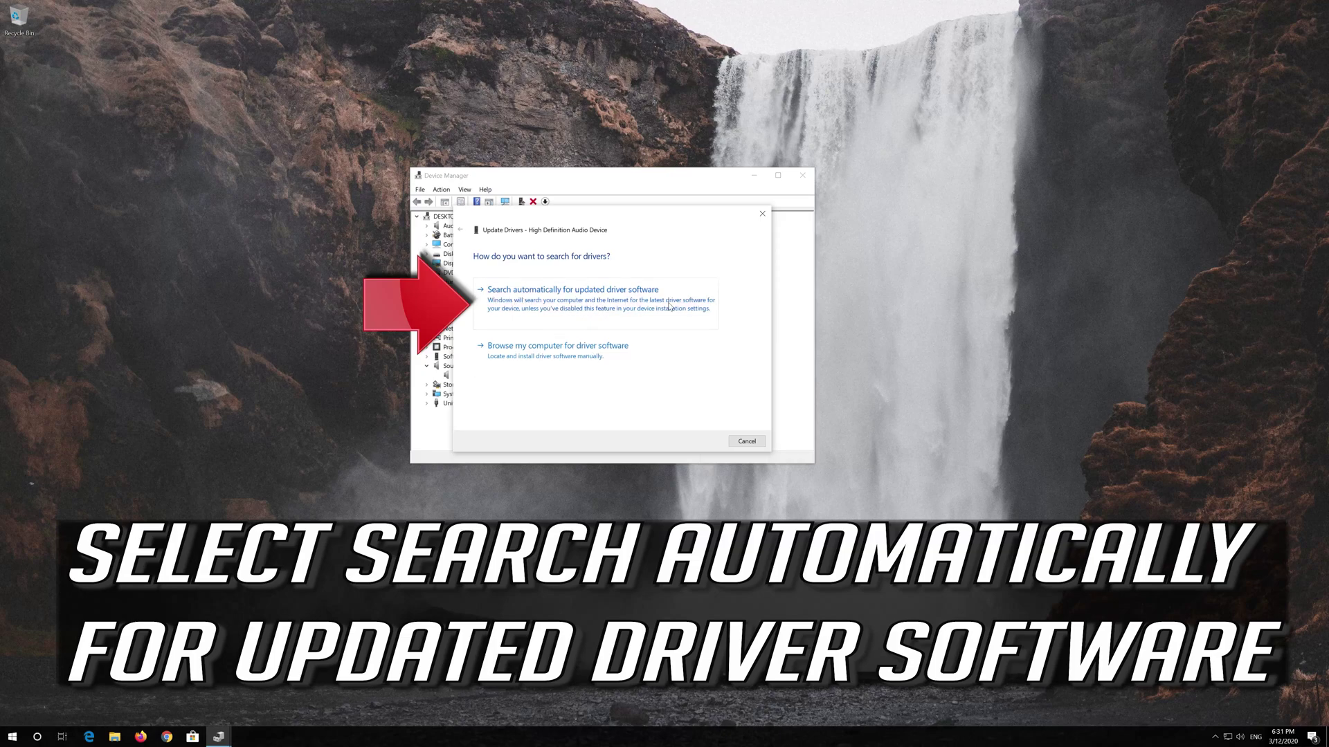
left_click(598, 307)
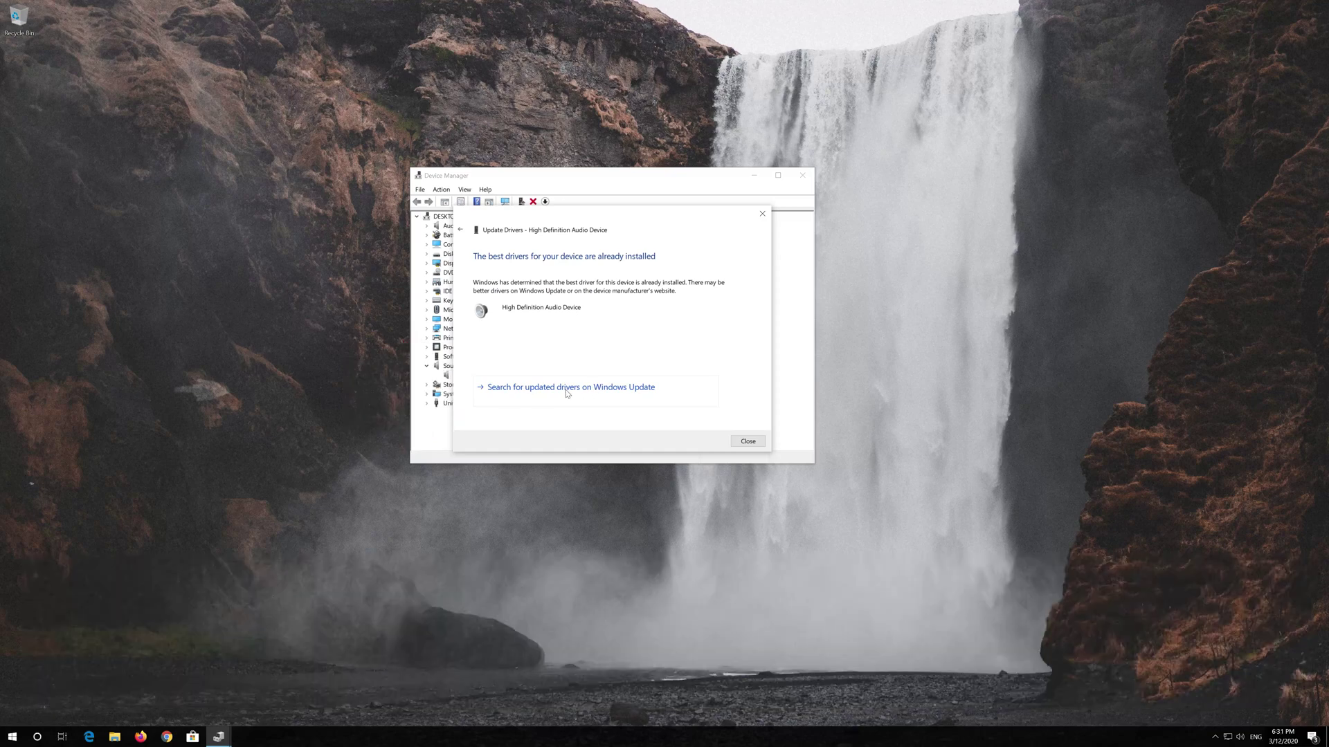
left_click(567, 387)
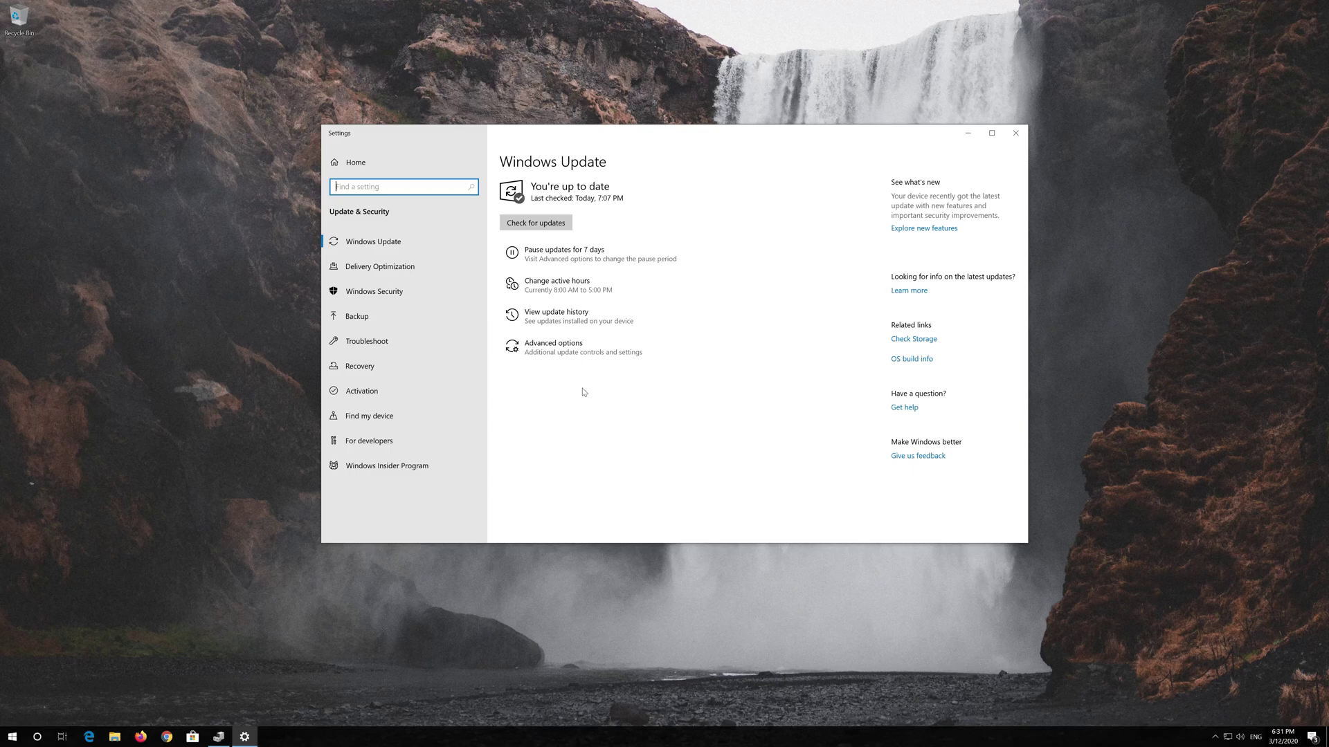
Step: Check for Windows updates, then bring up the audio device's actions in Device Manager
left_click(536, 222)
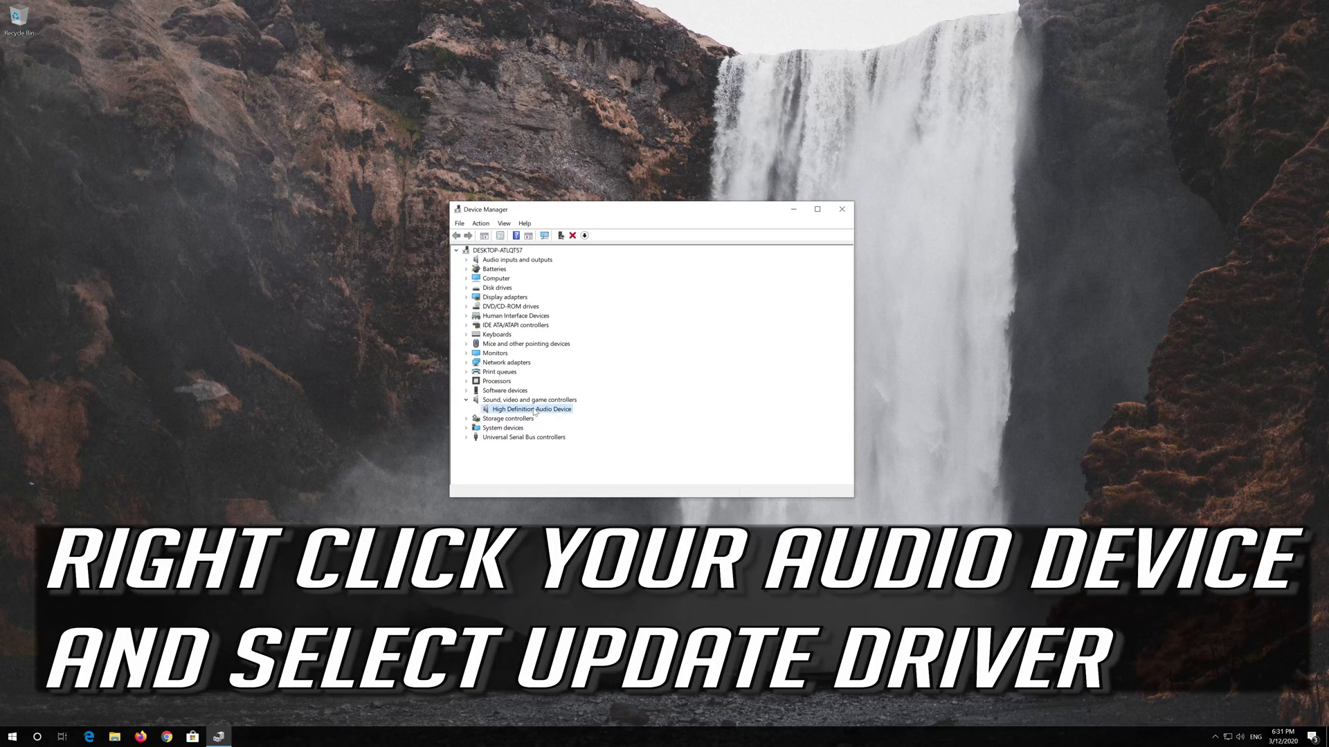
right_click(535, 412)
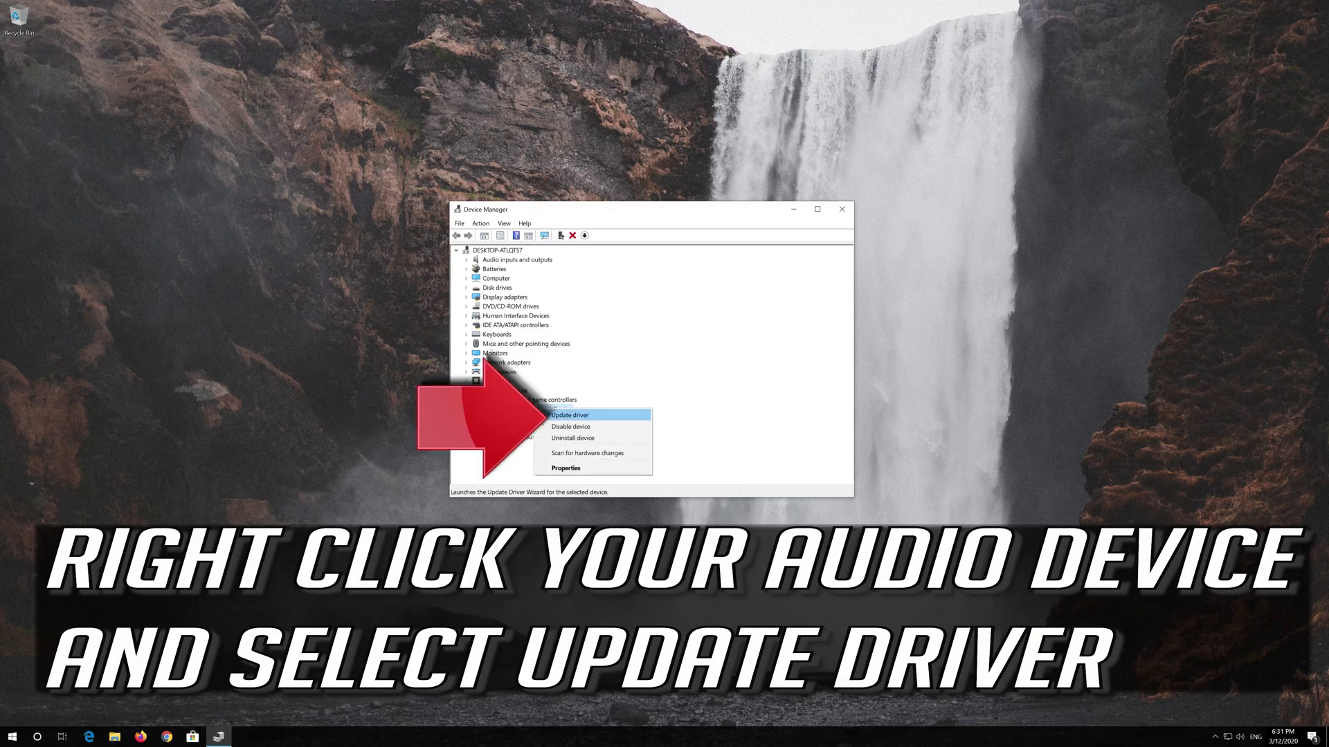
Step: Reinstall the High Definition Audio Device driver from the computer's drivers, then close Device Manager
left_click(620, 418)
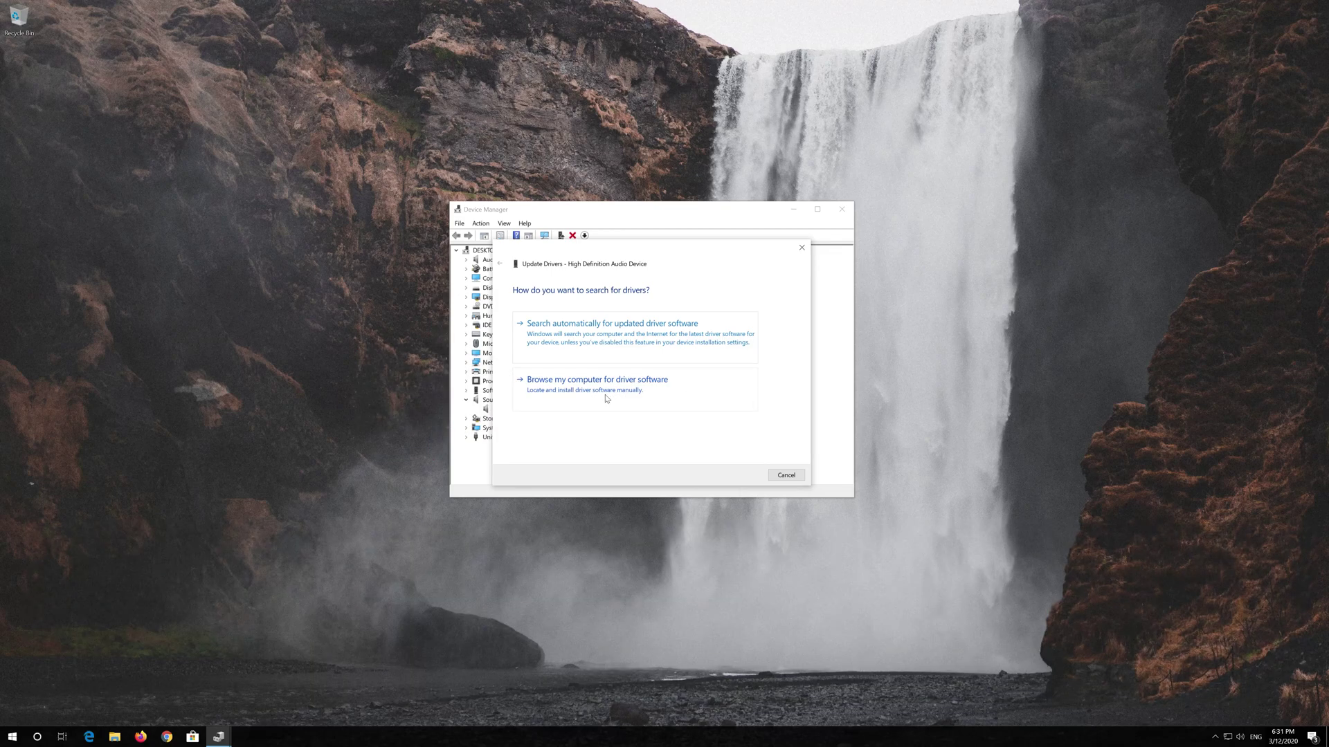
left_click(605, 398)
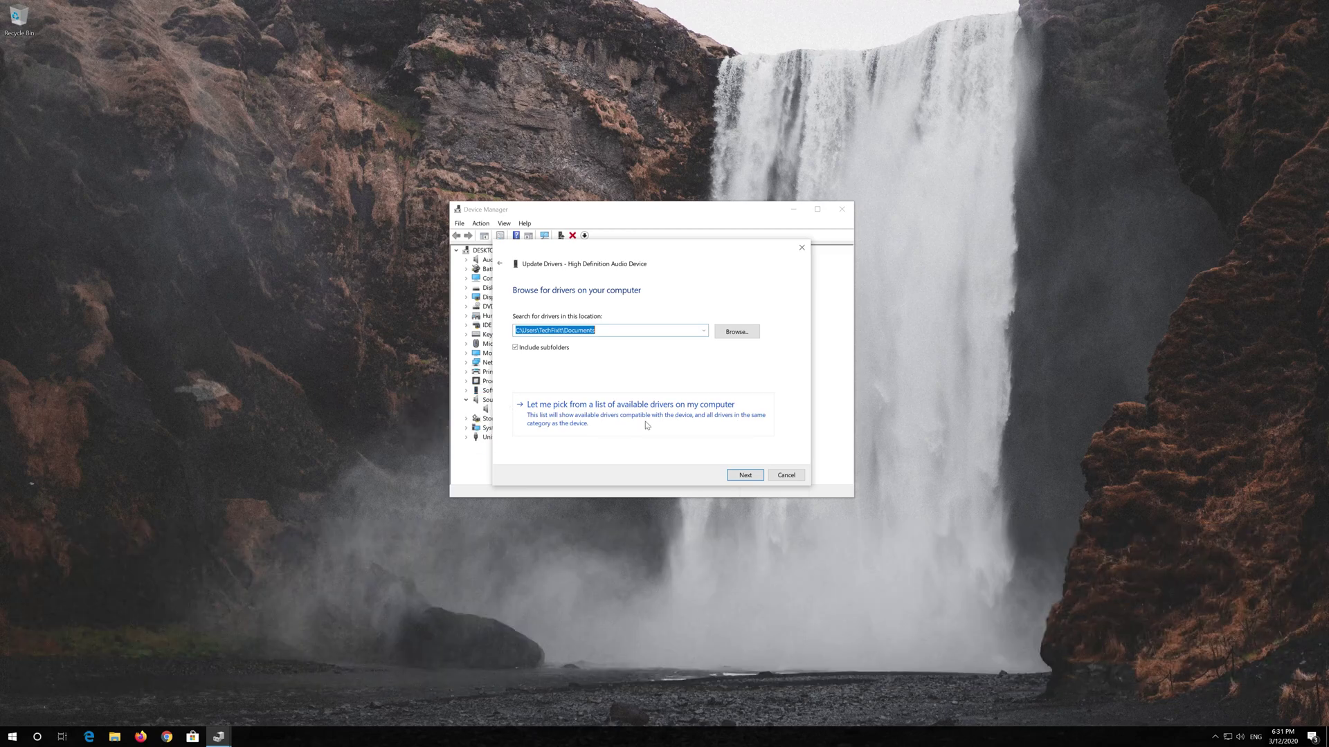
left_click(645, 425)
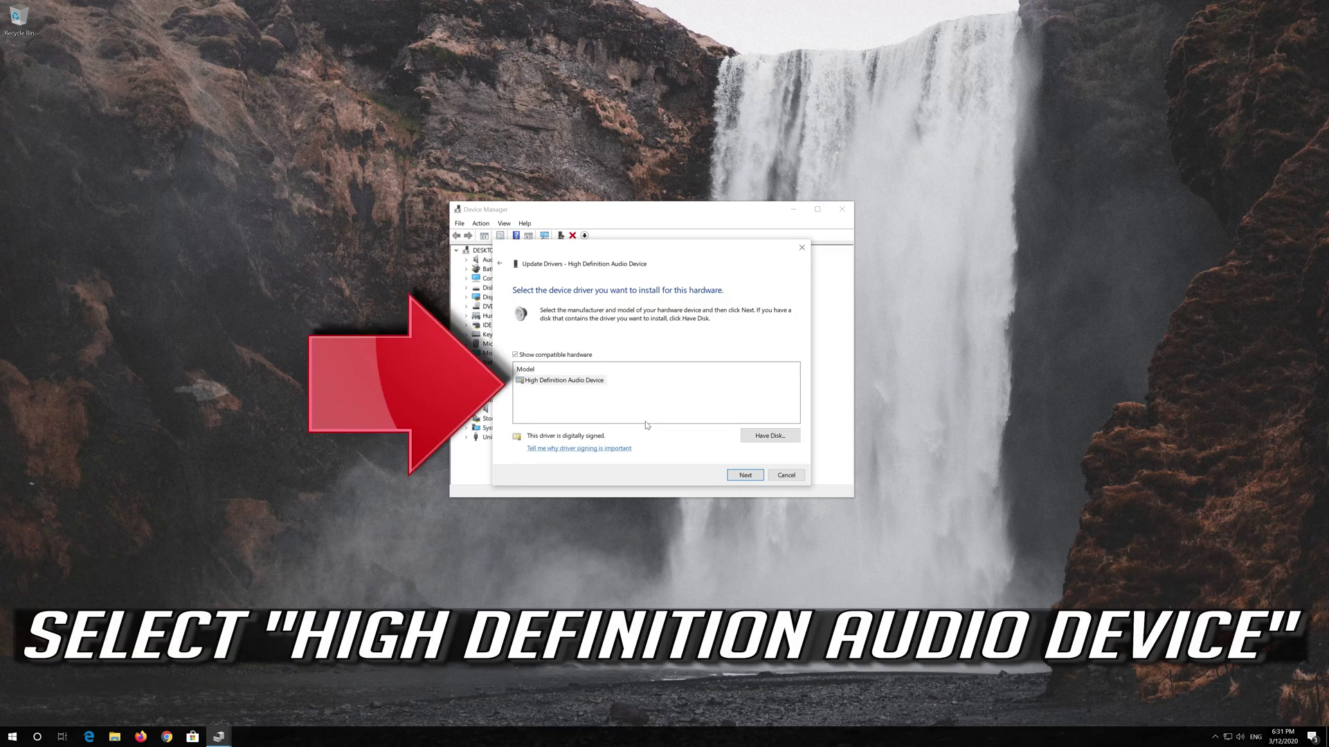
left_click(573, 384)
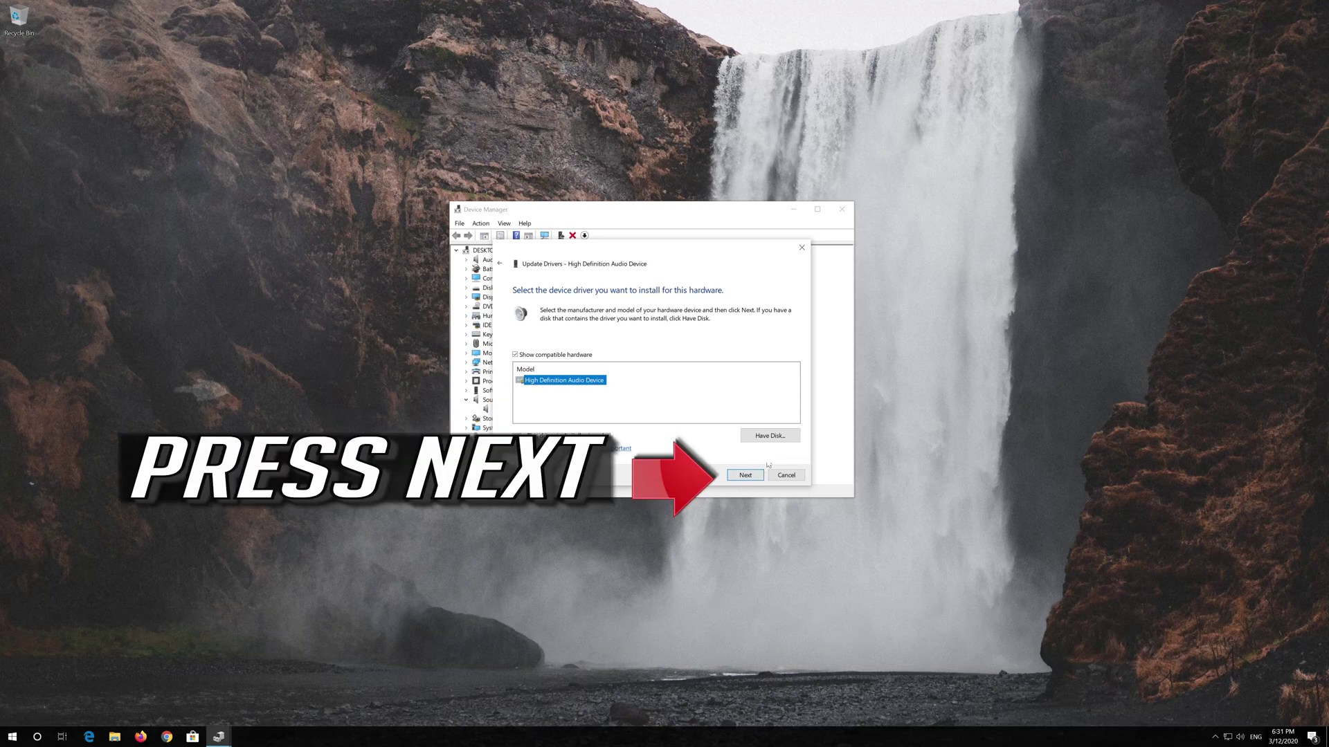
left_click(731, 479)
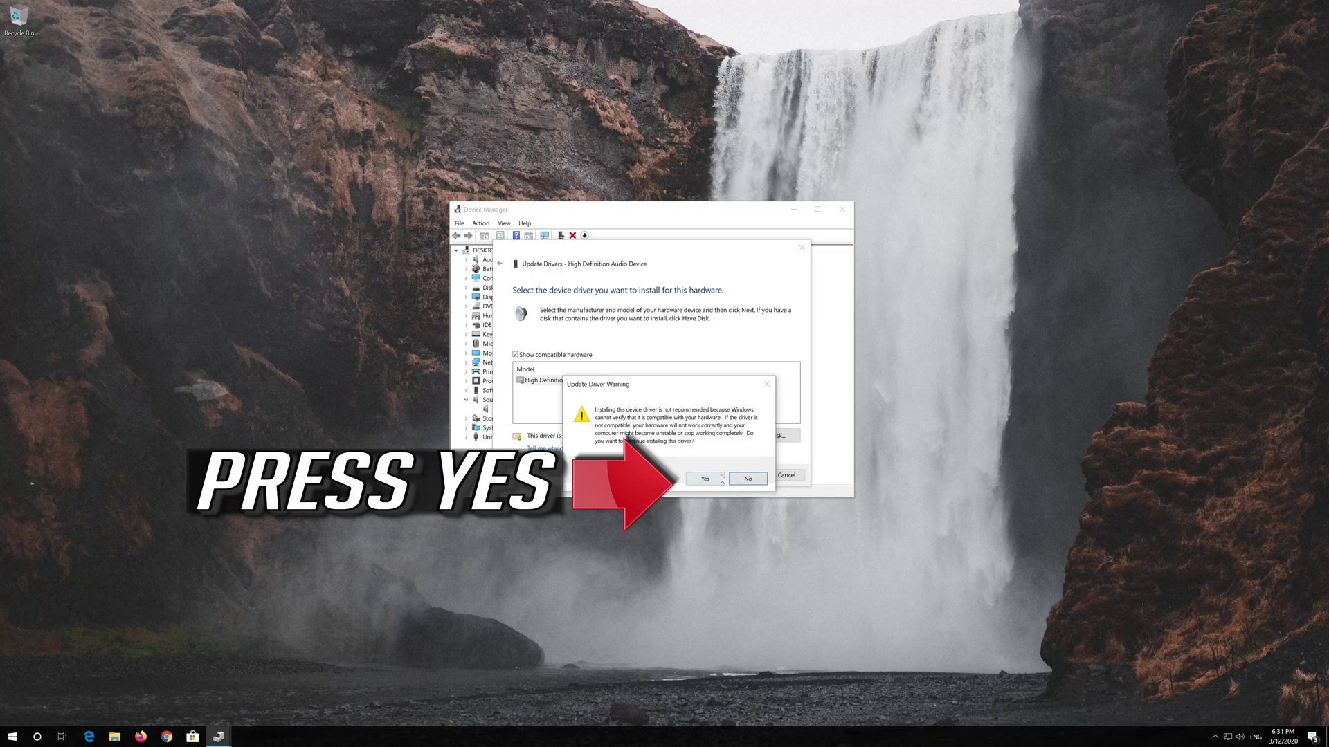
left_click(694, 481)
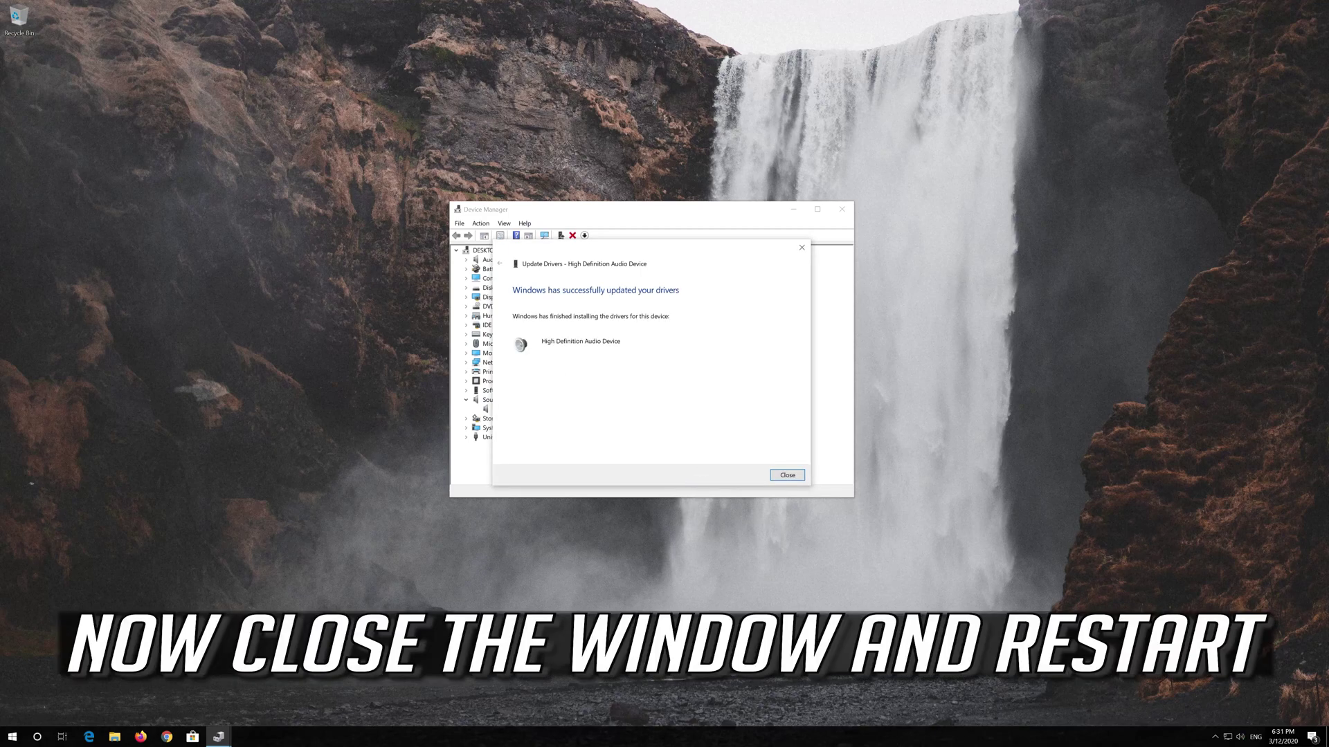
left_click(798, 475)
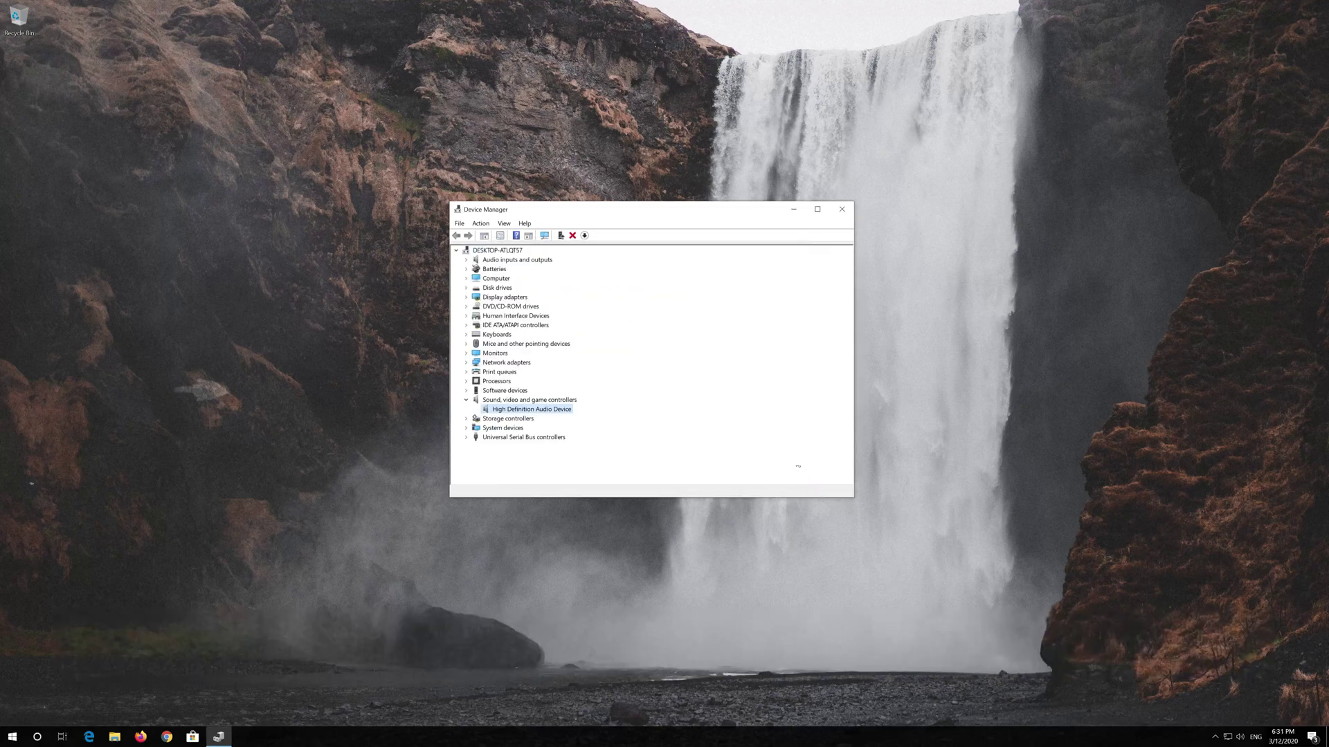
left_click(841, 209)
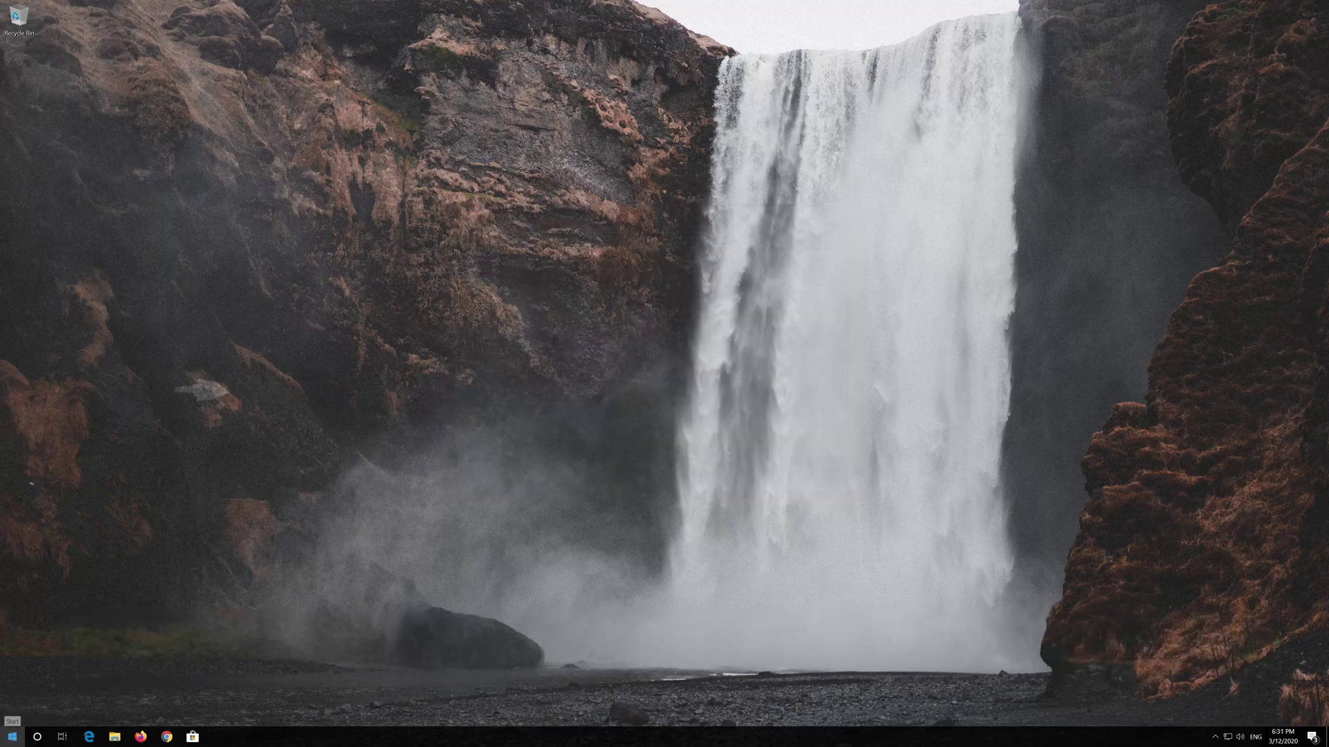
Step: Open Windows Settings from the Start menu's gear icon
left_click(12, 736)
left_click(13, 715)
left_click(13, 736)
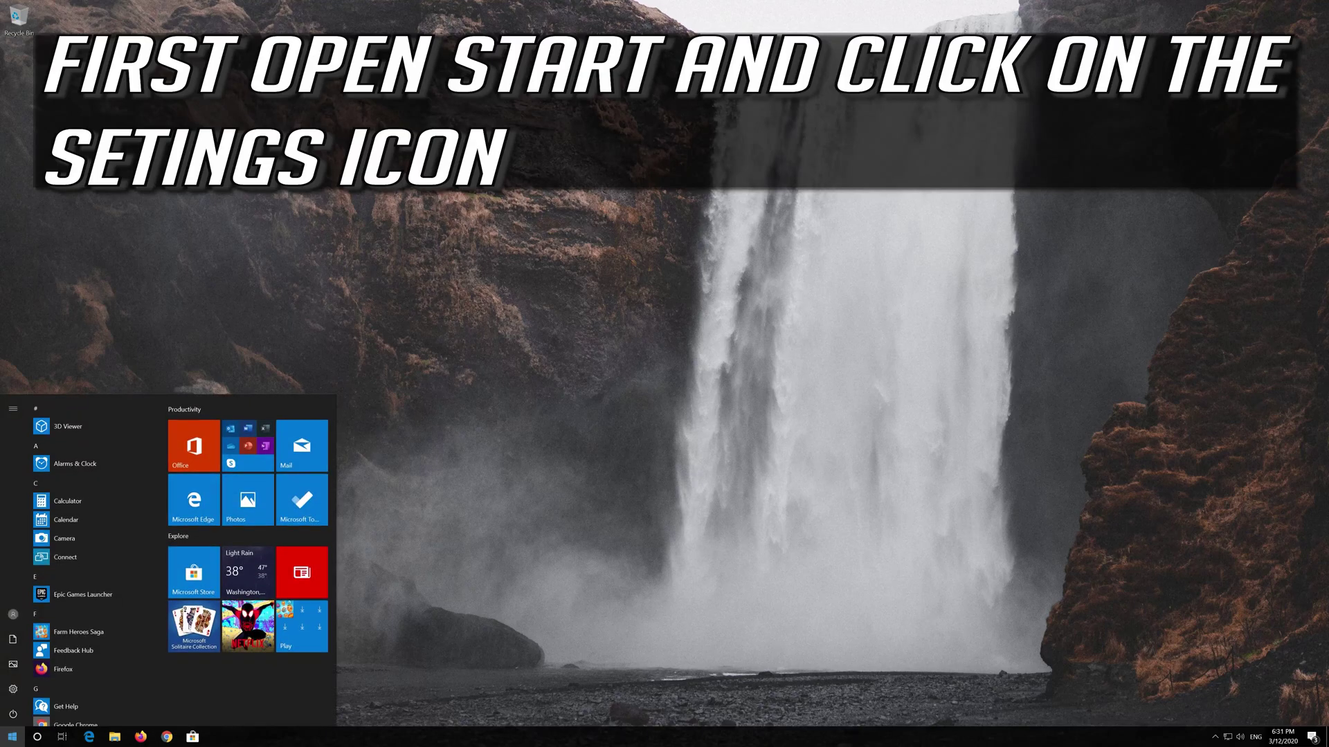
mouse_move(15, 690)
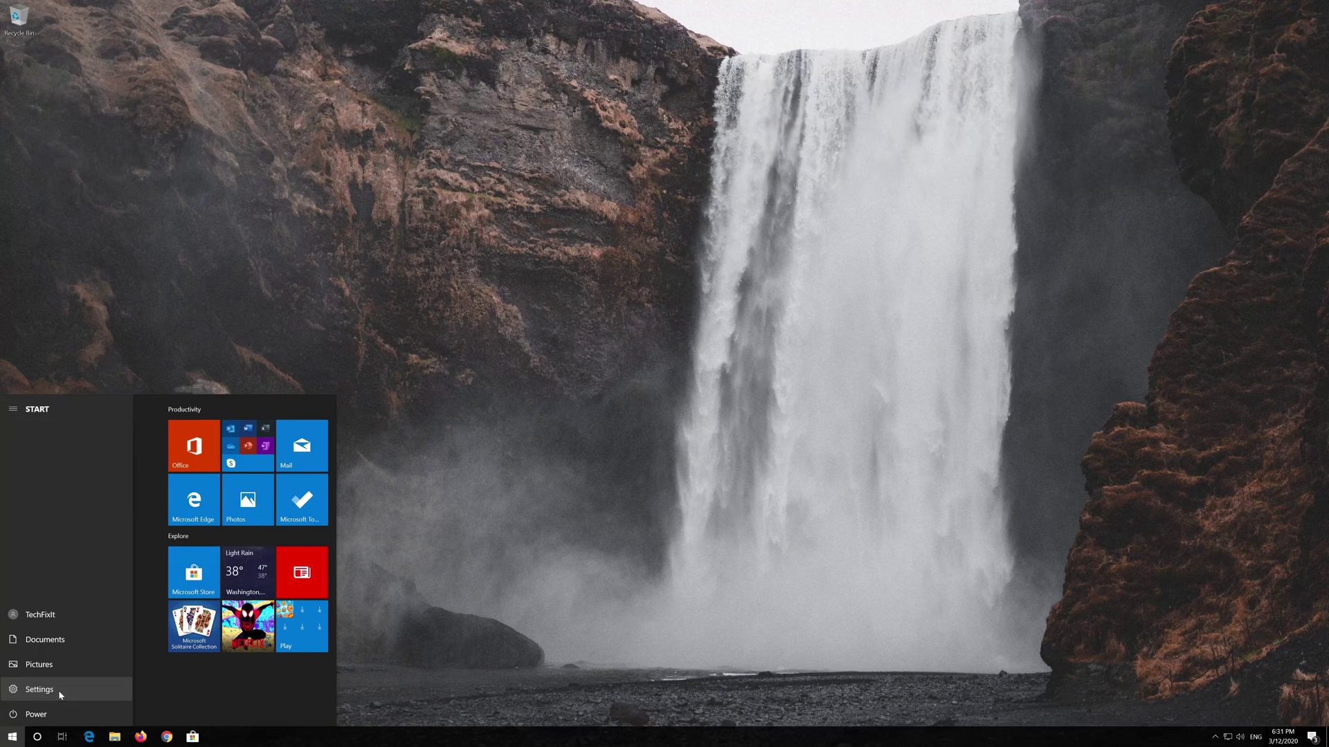
left_click(58, 691)
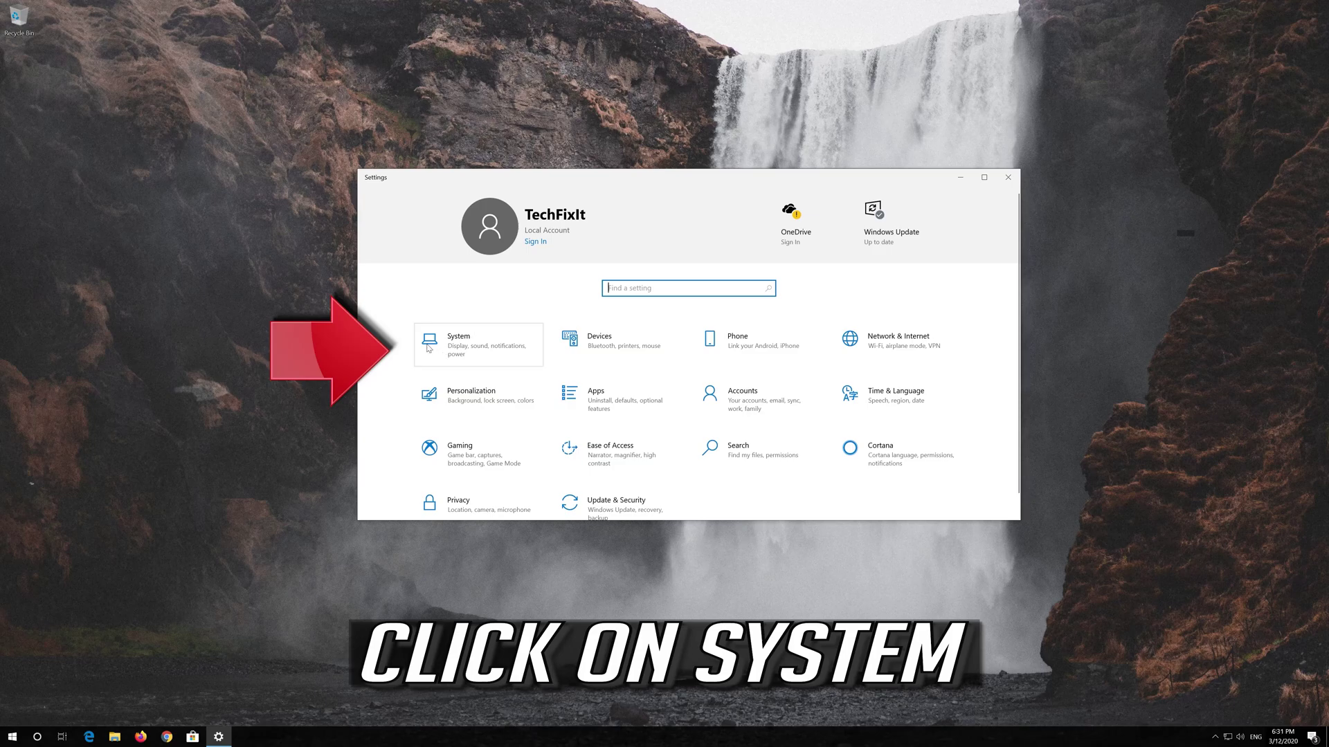
Step: Make Speakers (High Definition Audio Device) the Sound output and run Troubleshoot
left_click(478, 354)
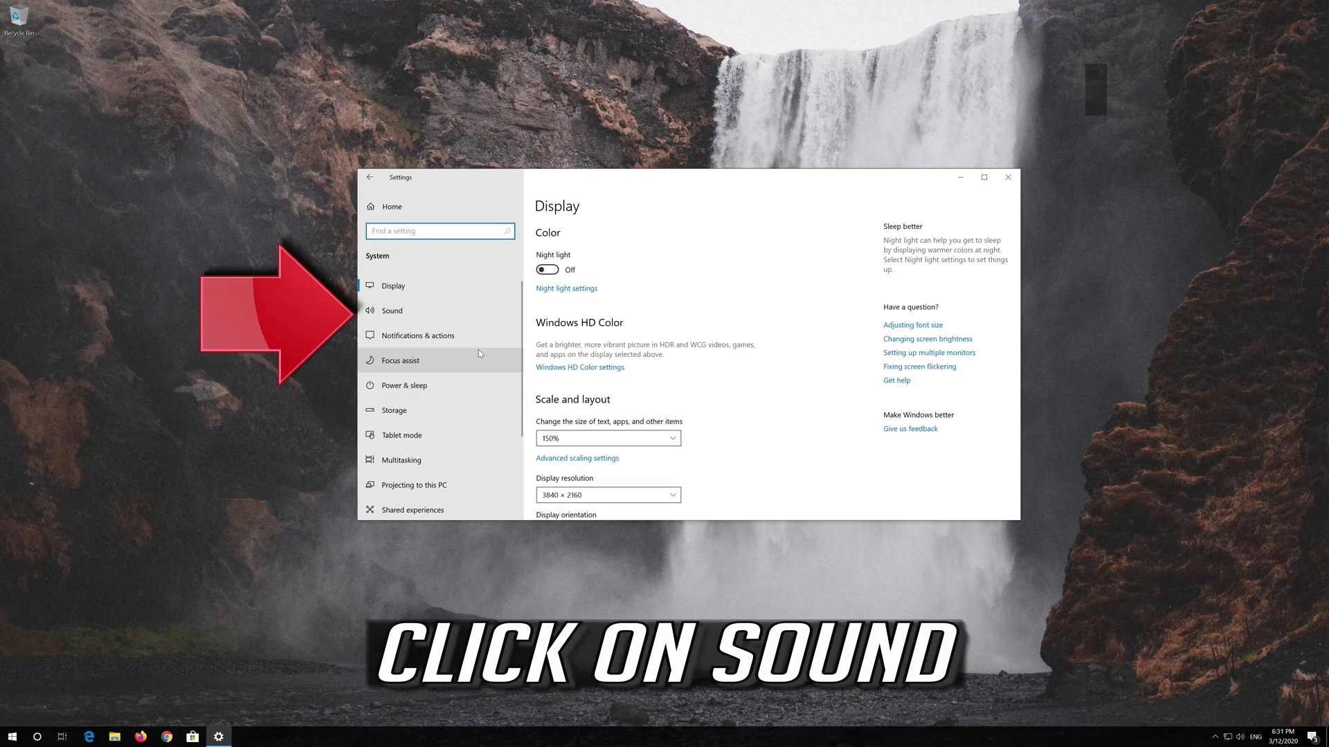
left_click(430, 311)
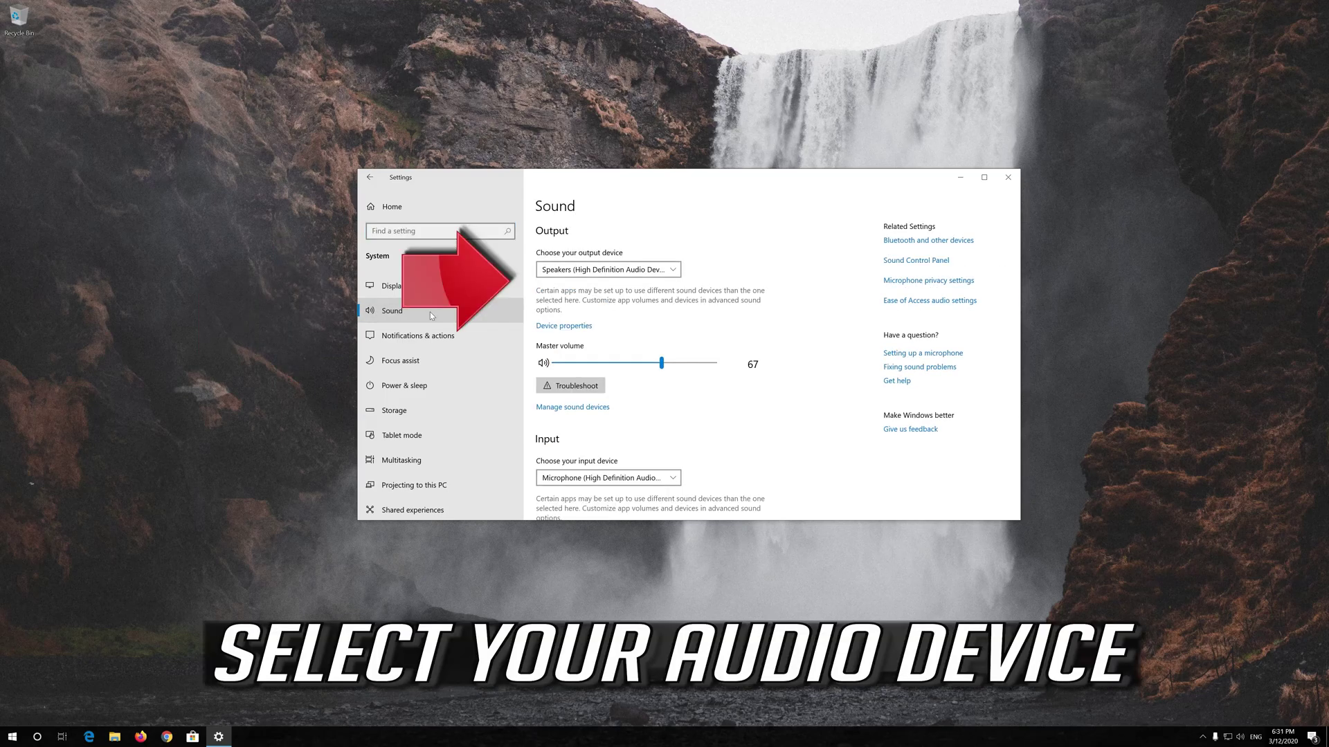
left_click(597, 270)
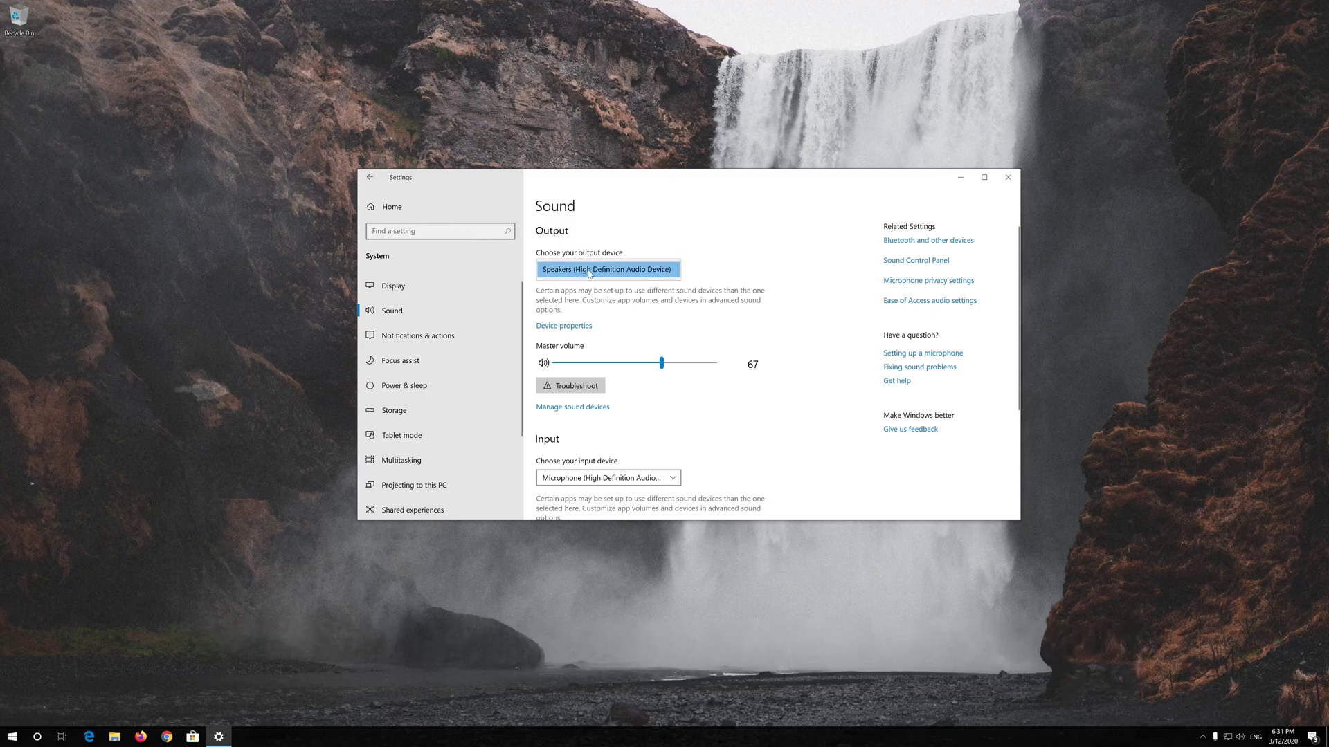
left_click(574, 391)
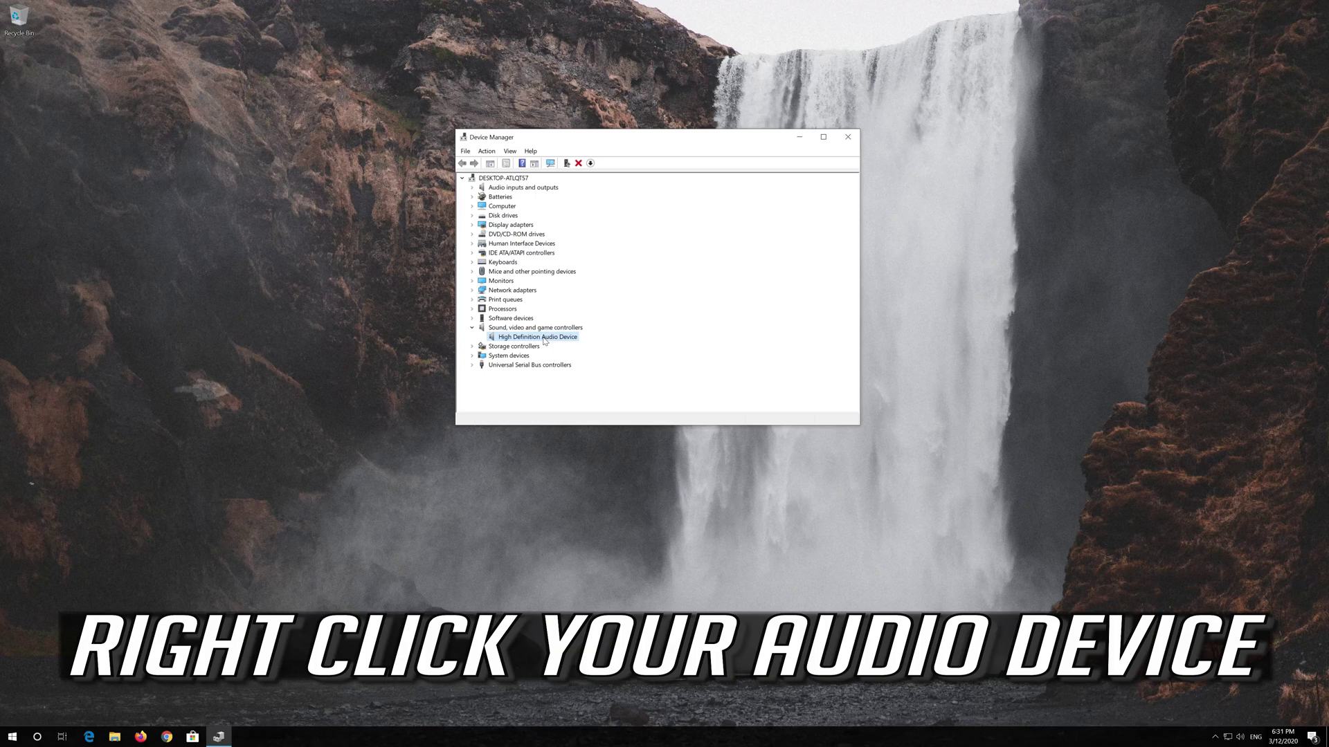
Step: Uninstall the High Definition Audio Device, close Device Manager, and open the Start menu
right_click(544, 341)
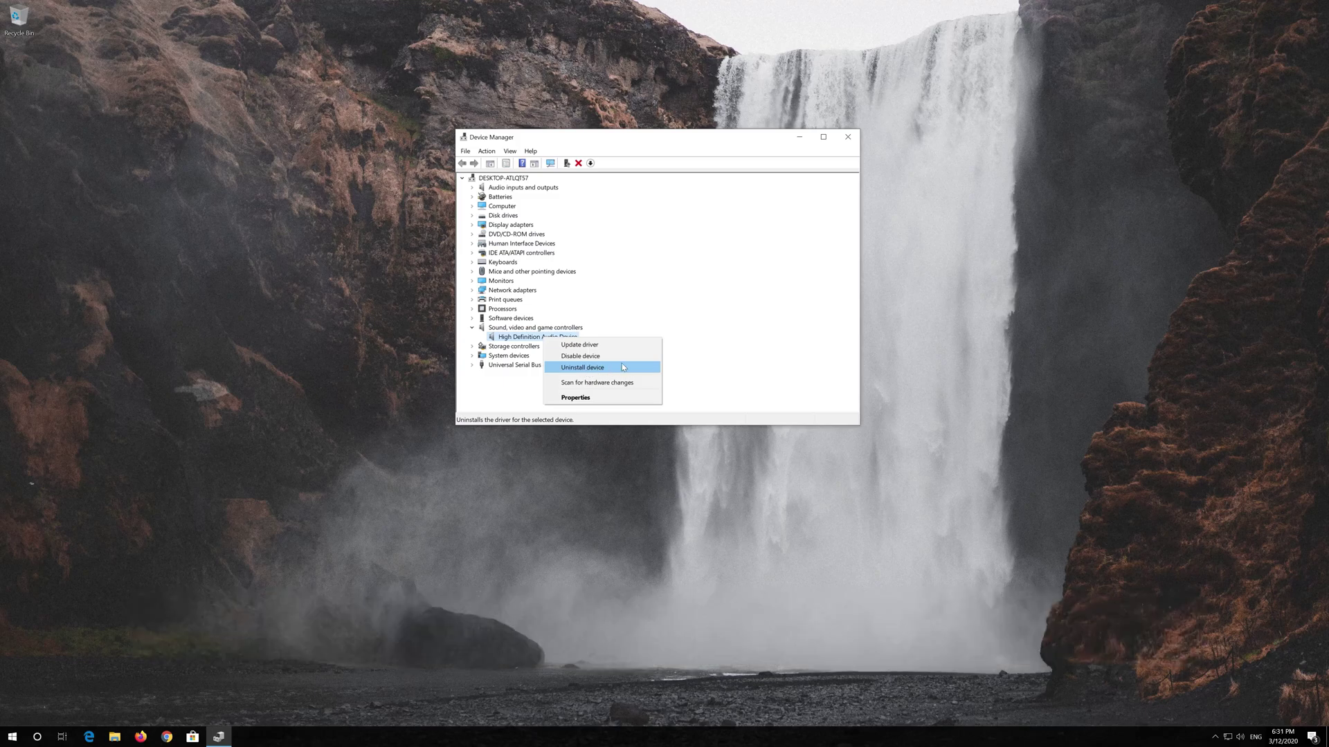
left_click(613, 368)
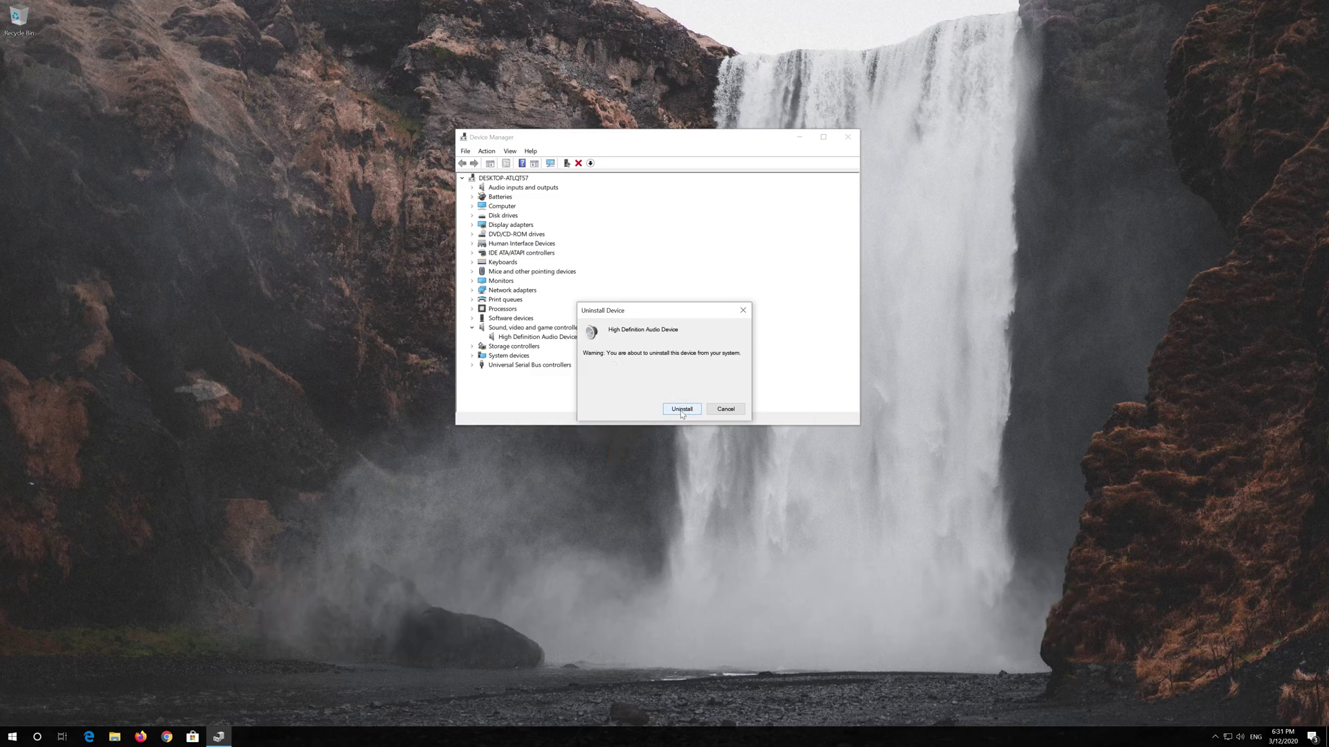
left_click(681, 409)
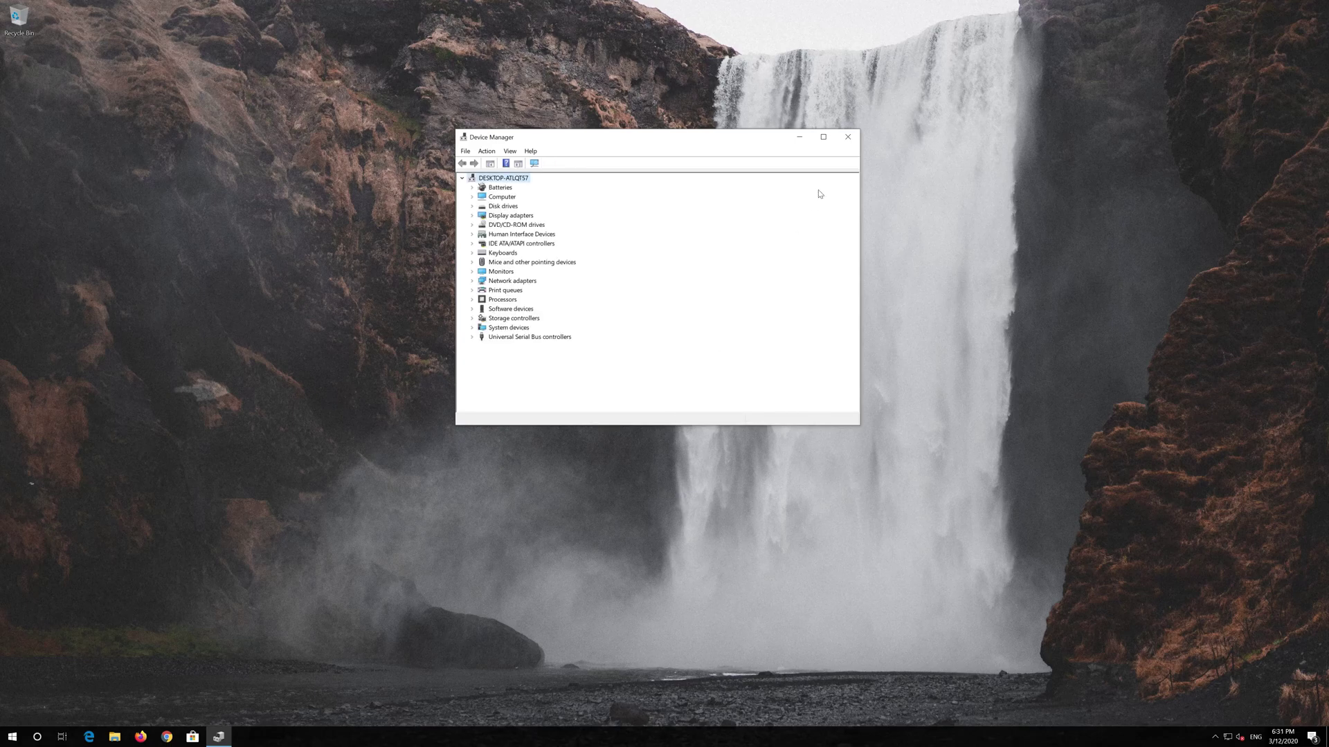
left_click(848, 140)
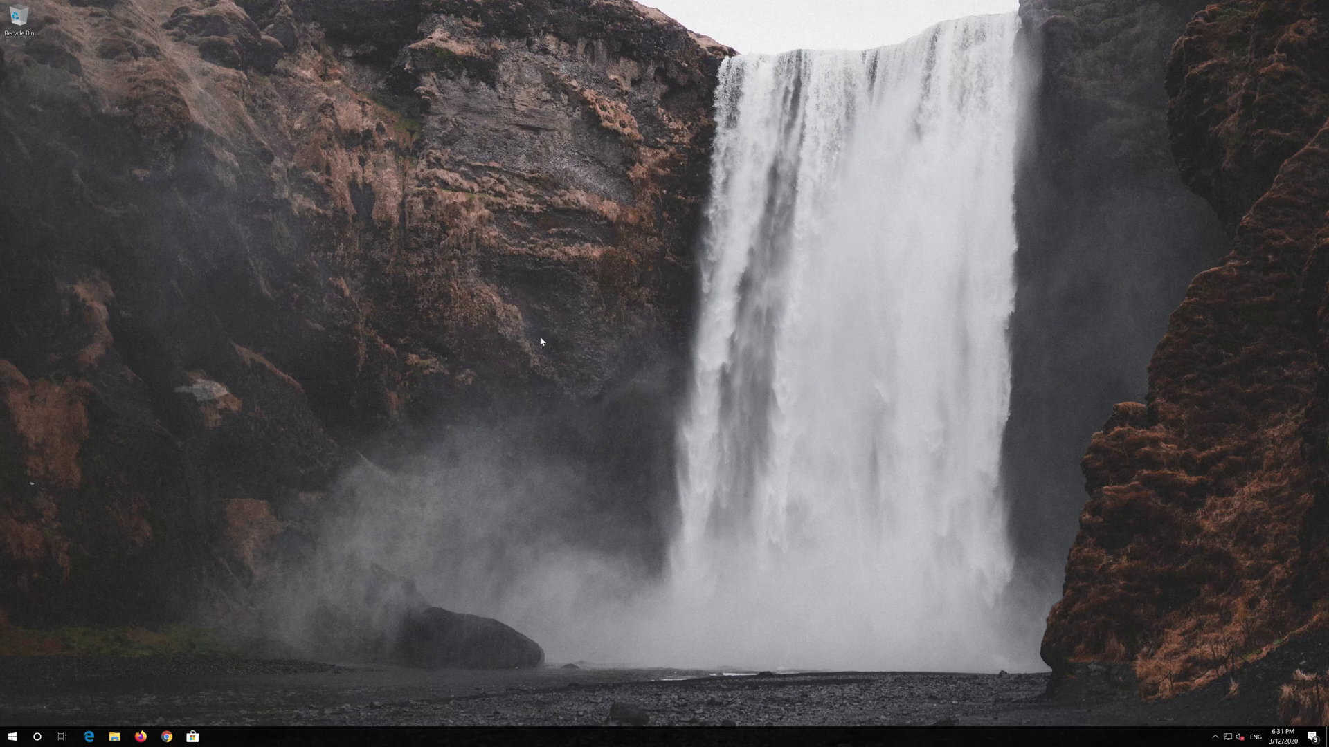
left_click(12, 737)
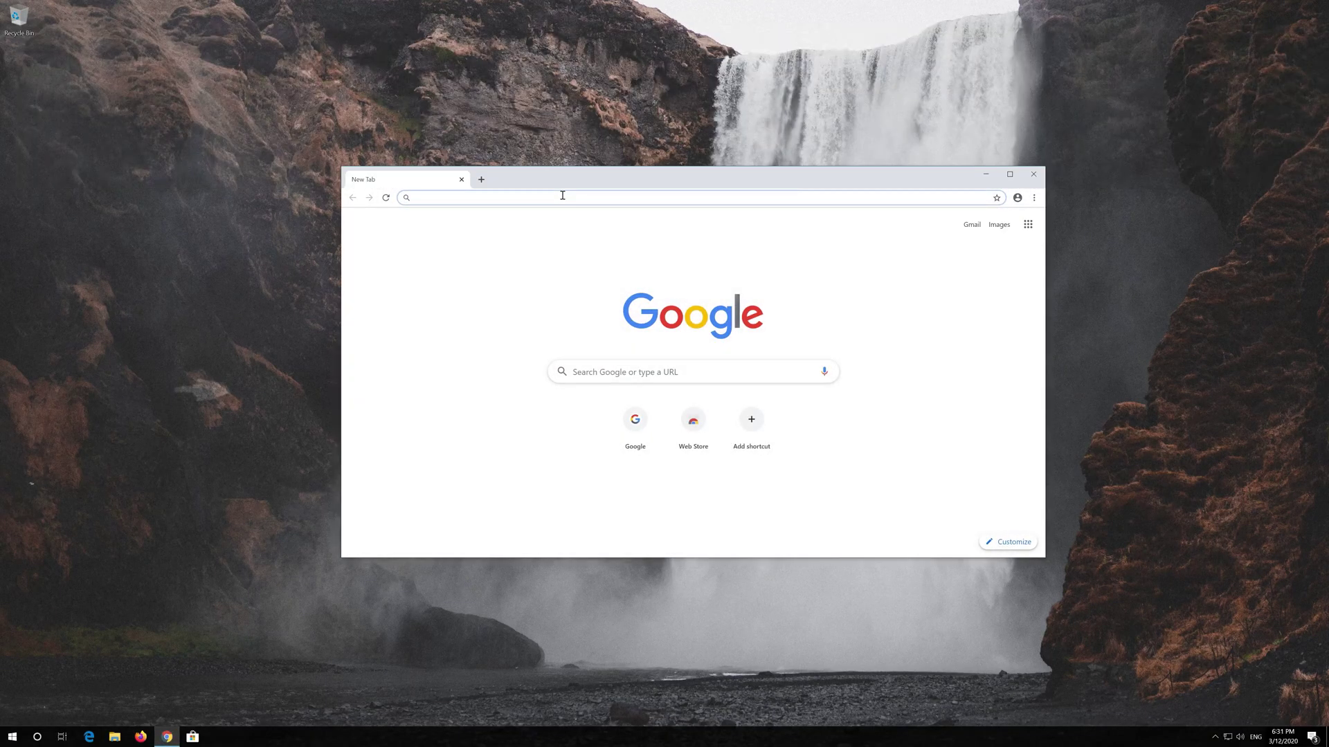
Step: Load Microsoft's Download Windows 10 page in Chrome and download the Media Creation Tool
type("https://www.microsoft.com/en-us/software-download/windows10")
key("Return")
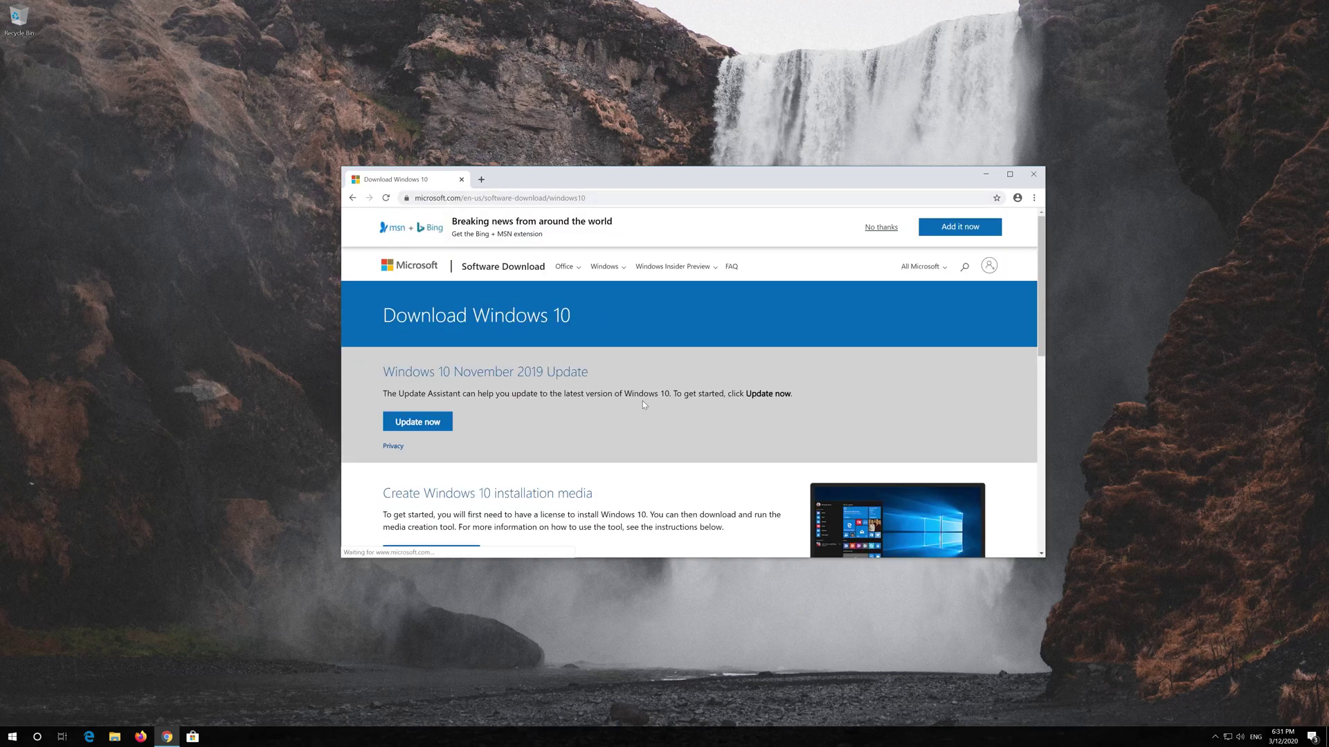
scroll(643, 402, "down", 1)
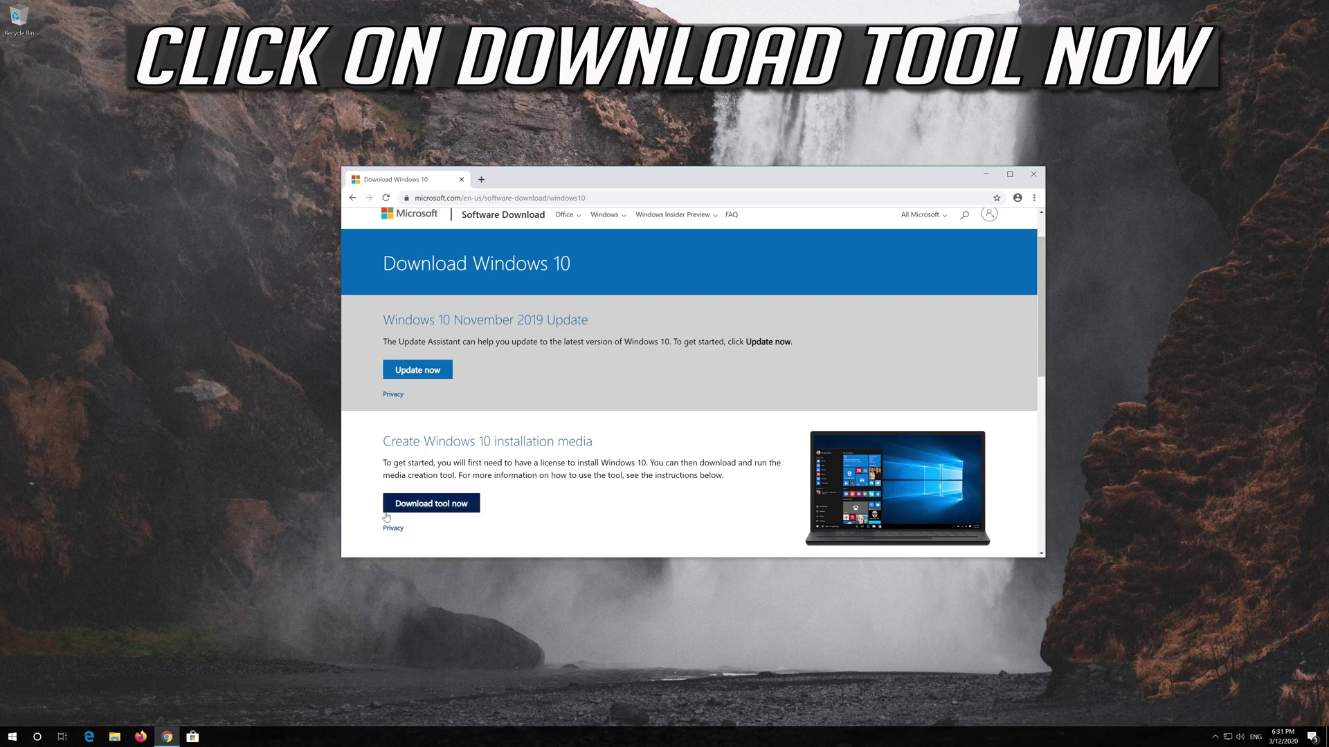
left_click(455, 506)
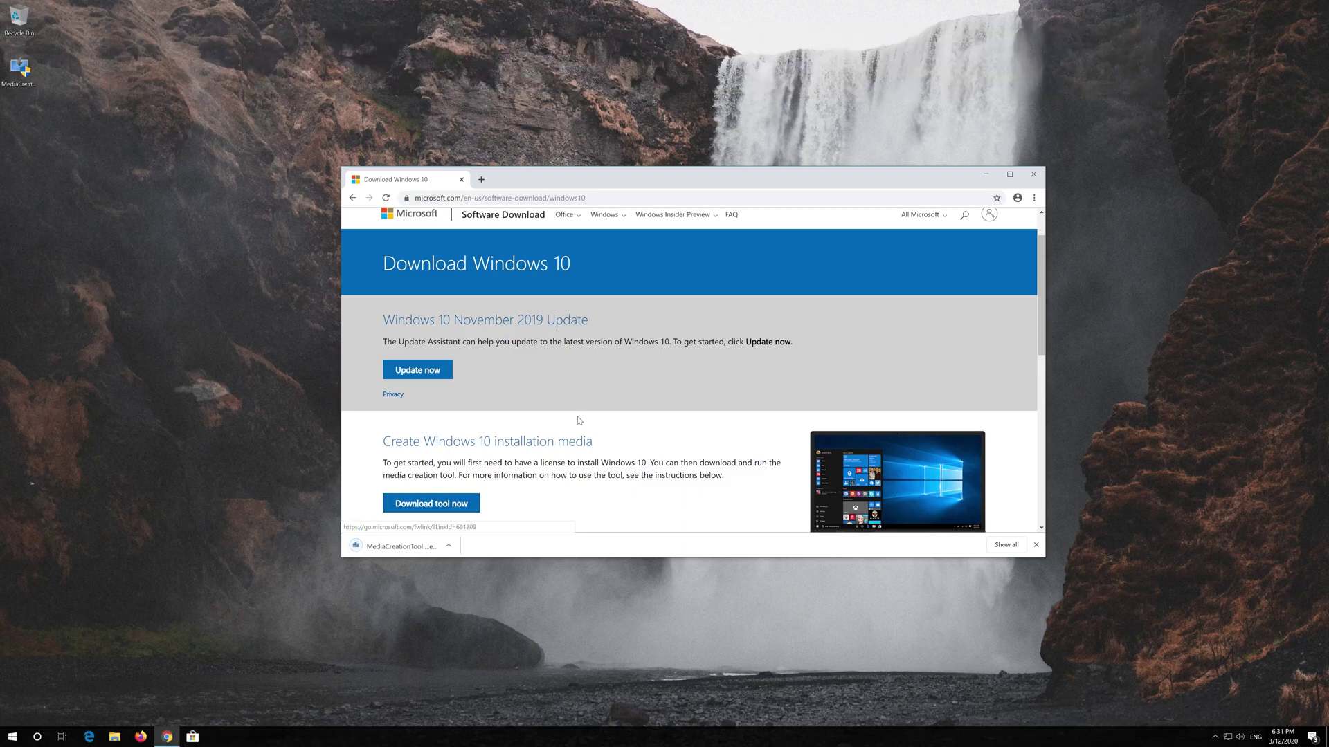
Step: Close Chrome, run MediaCreationTool with admin approval, and accept the license terms
left_click(1034, 175)
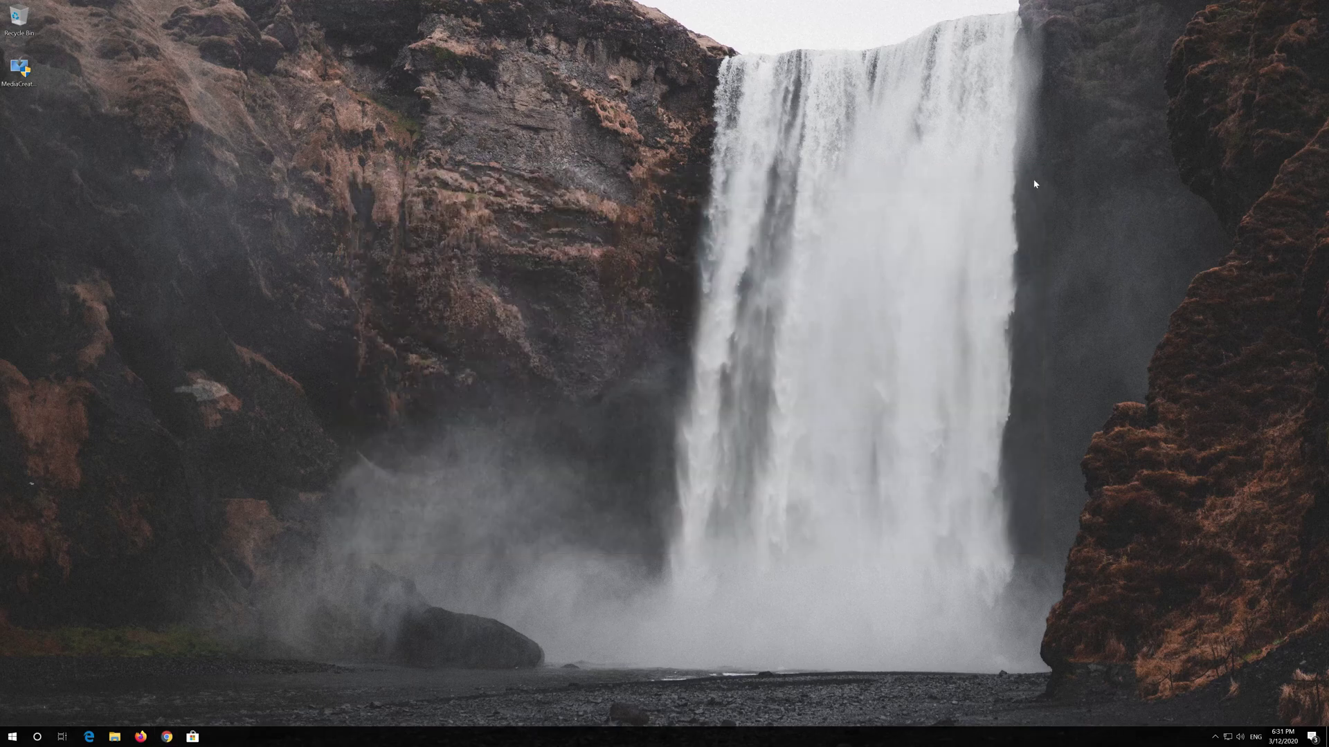
double_click(20, 73)
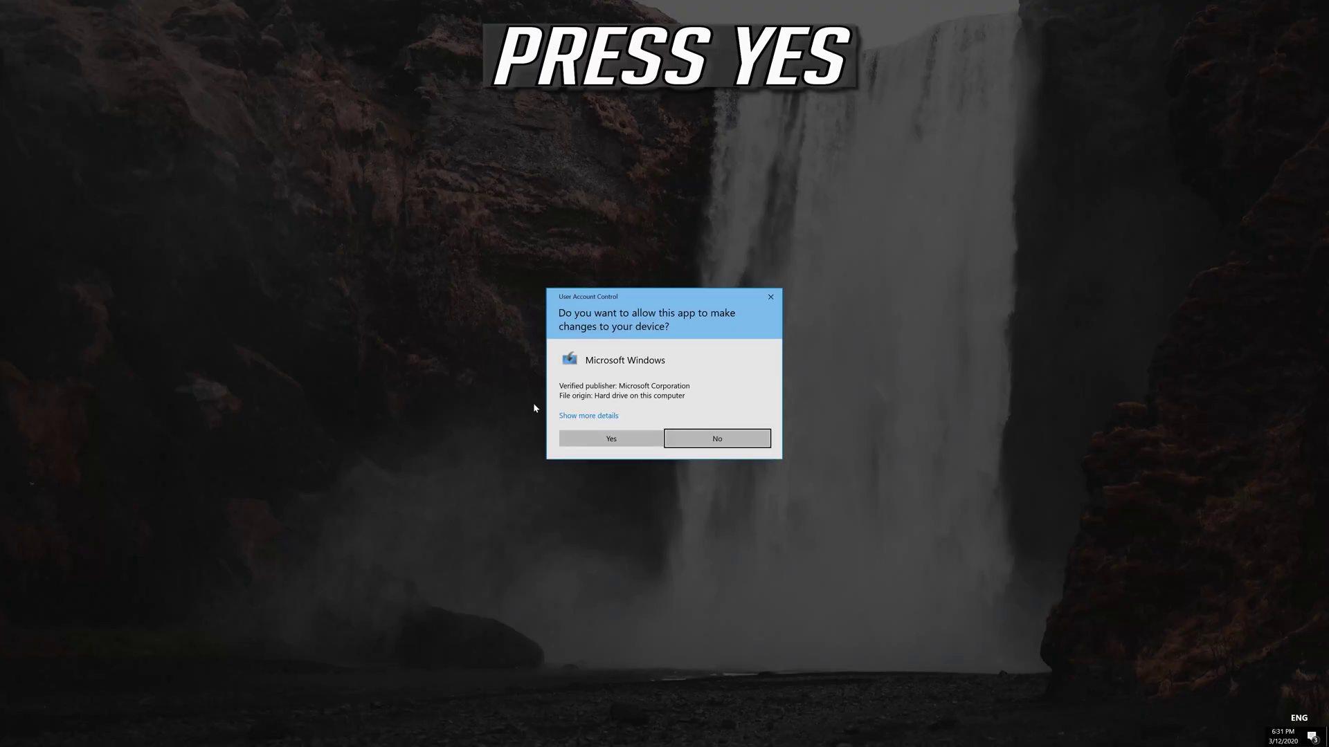
left_click(610, 441)
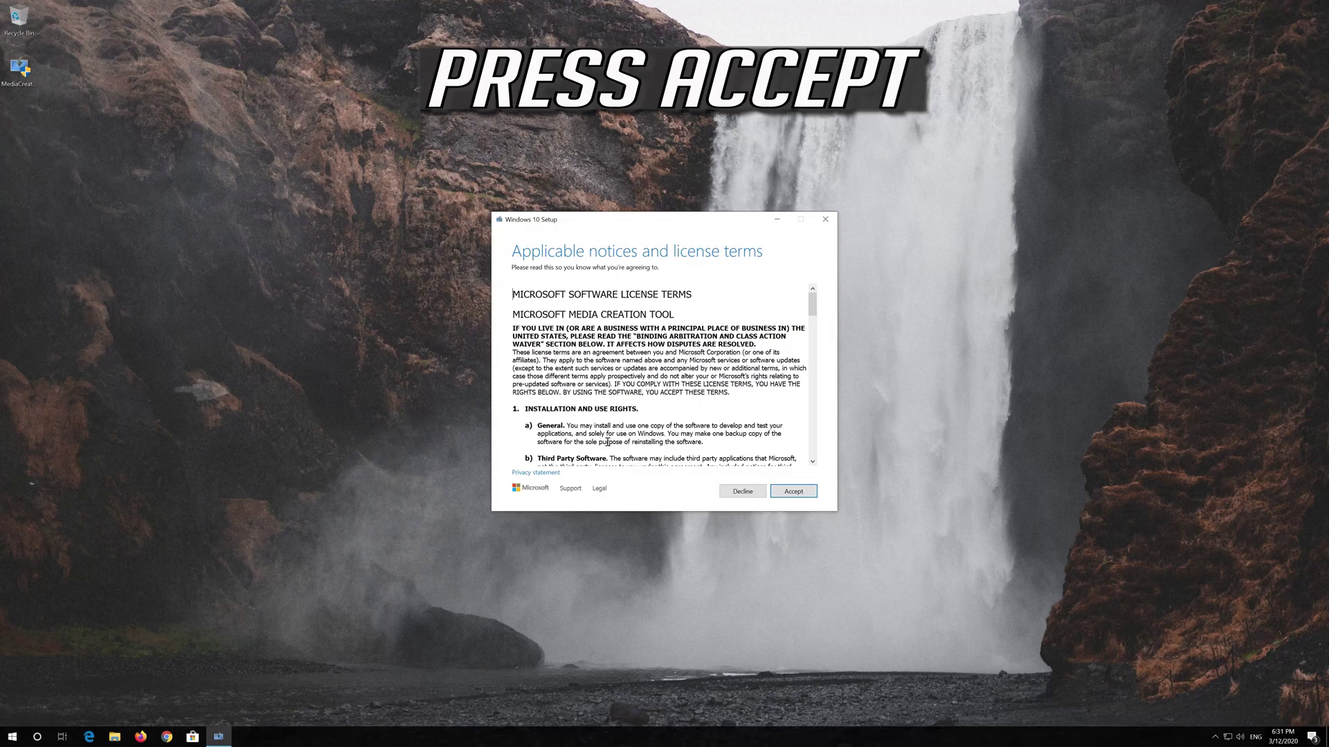
left_click(812, 493)
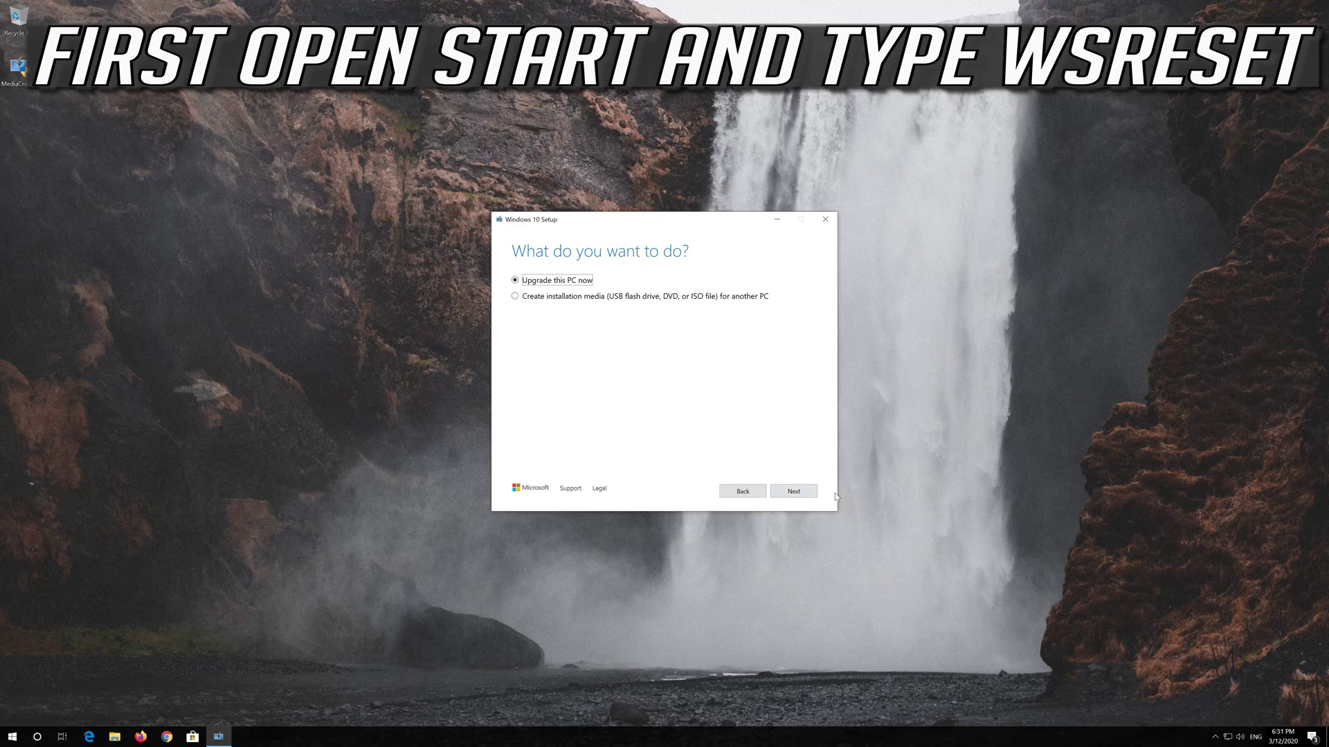
Step: Choose Upgrade this PC now, accept the license terms, and install Windows 10 Pro
left_click(789, 498)
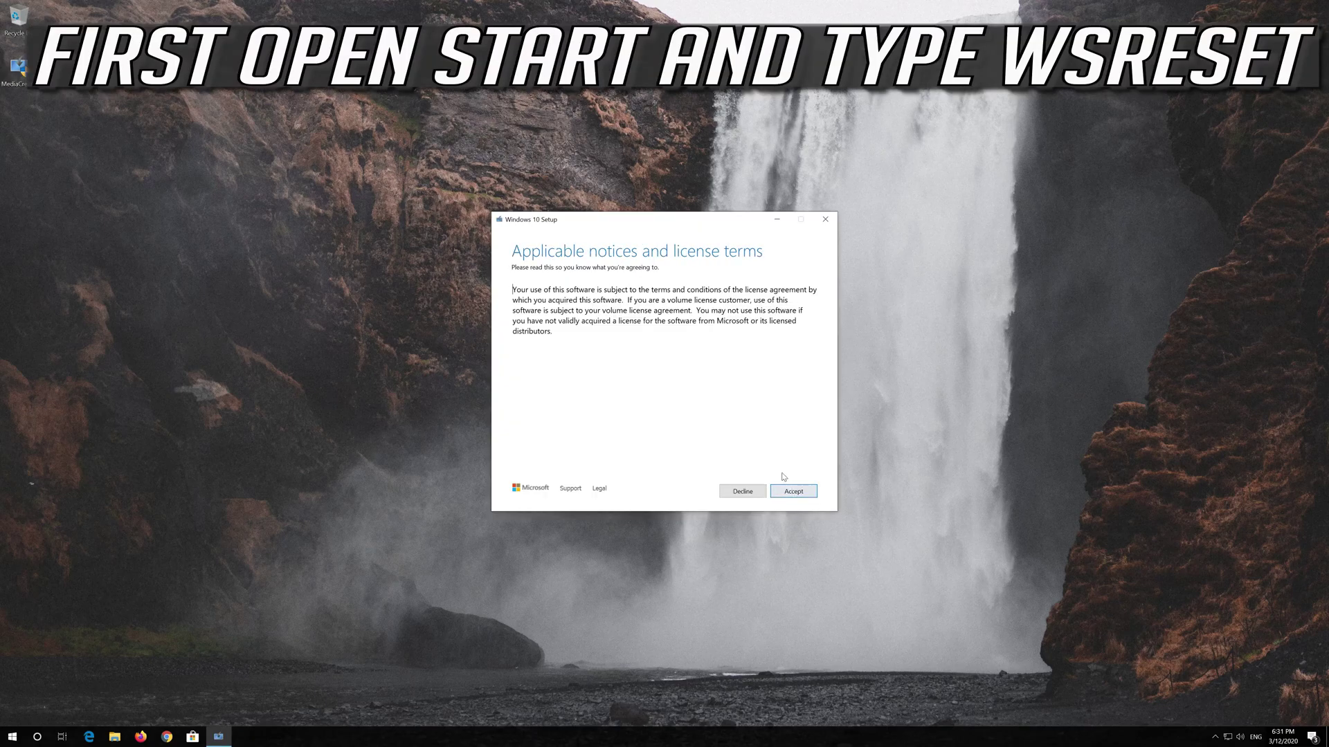
left_click(796, 492)
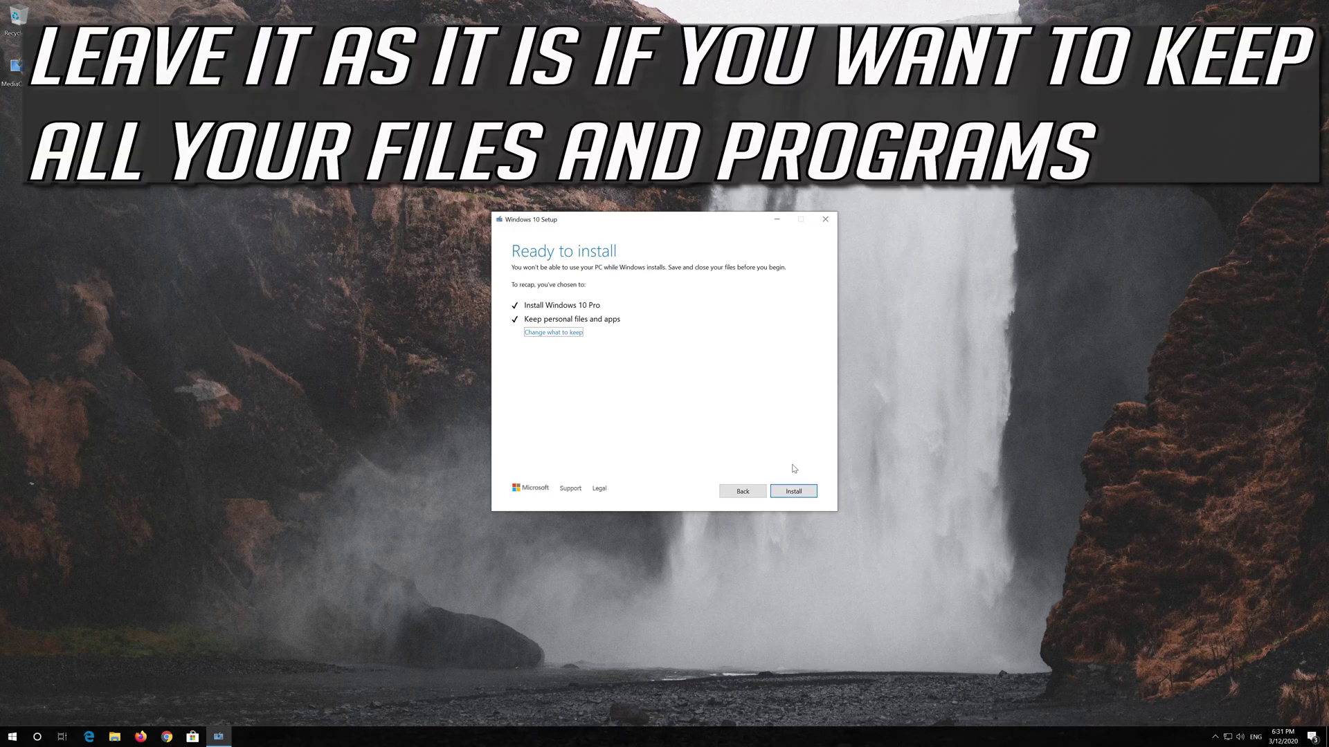
left_click(792, 494)
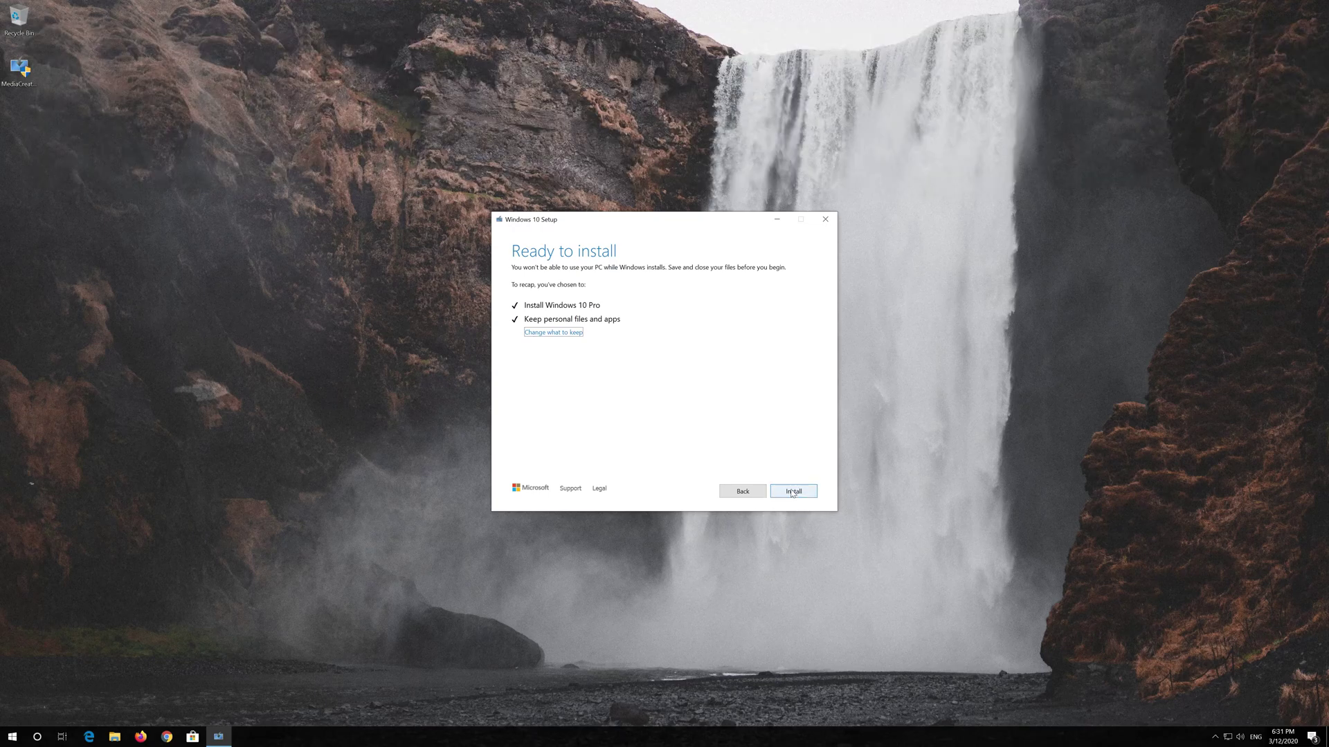